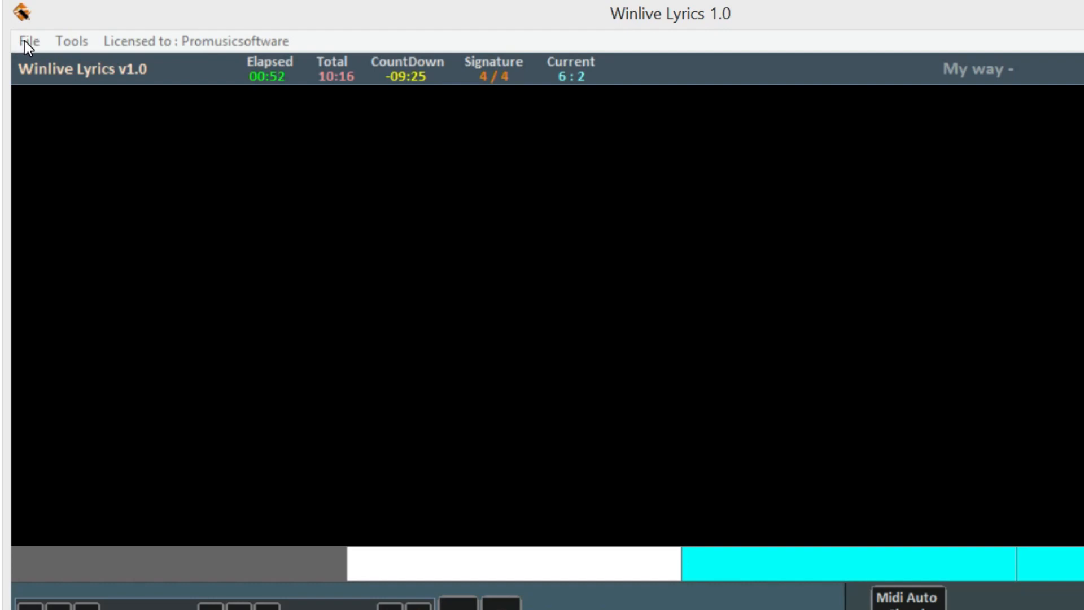
Load My way.MID from the SONGS folder into the player via File > Load File
left_click(26, 41)
left_click(75, 68)
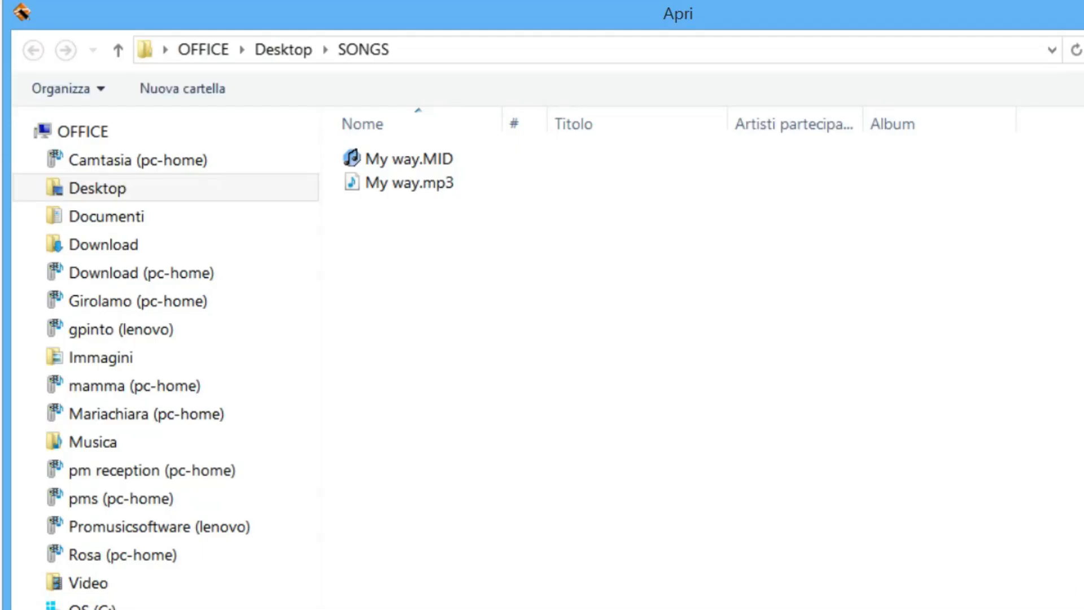
left_click(426, 157)
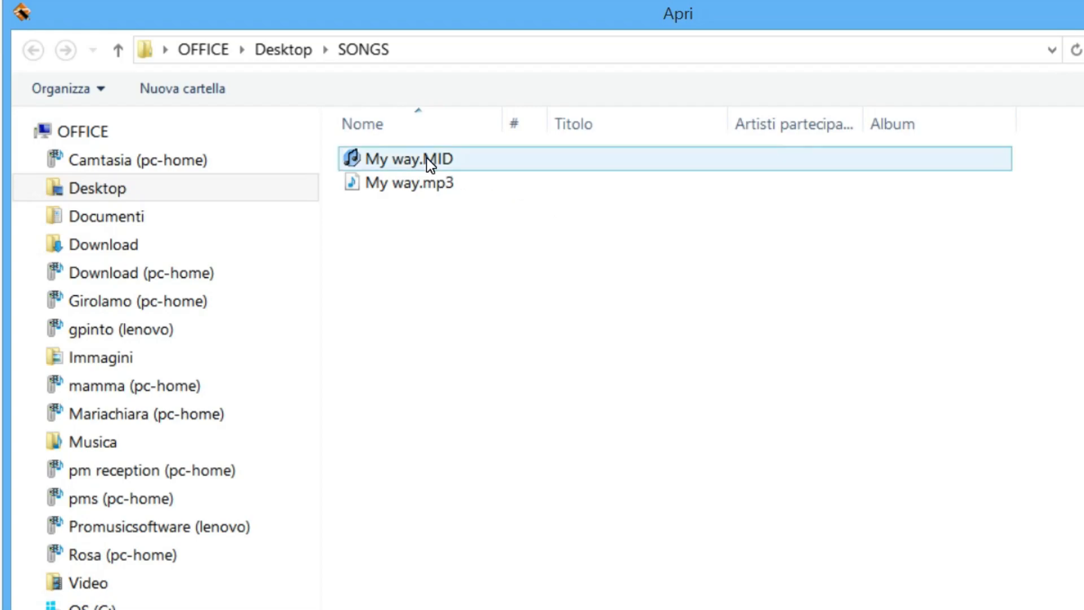
double_click(426, 158)
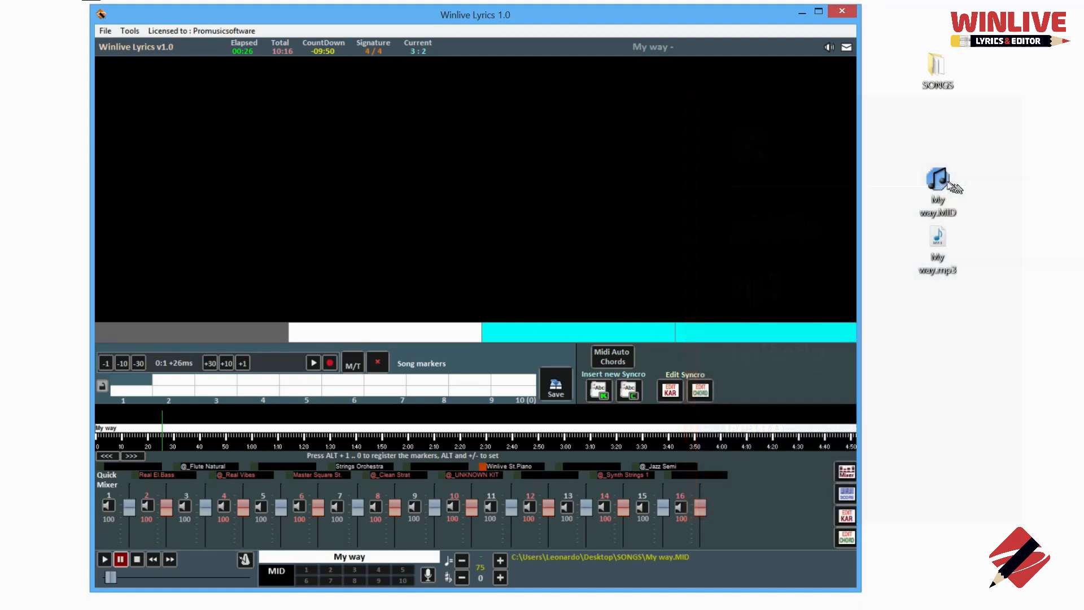
Drag My way.MID, then My way.mp3, onto the player and pause playback
left_click_drag(943, 182, 525, 195)
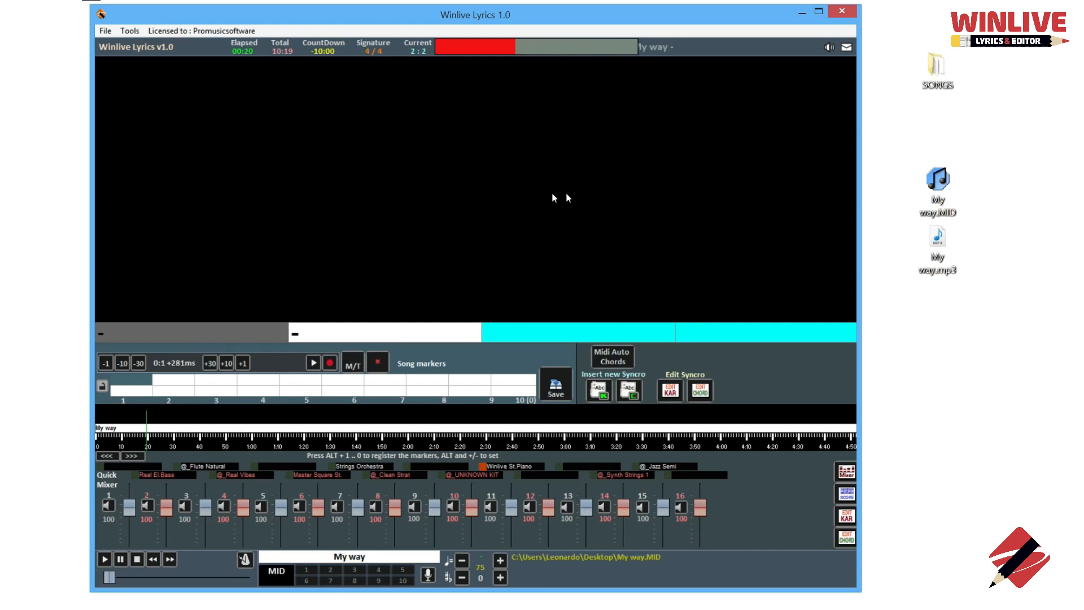
left_click_drag(943, 249, 540, 236)
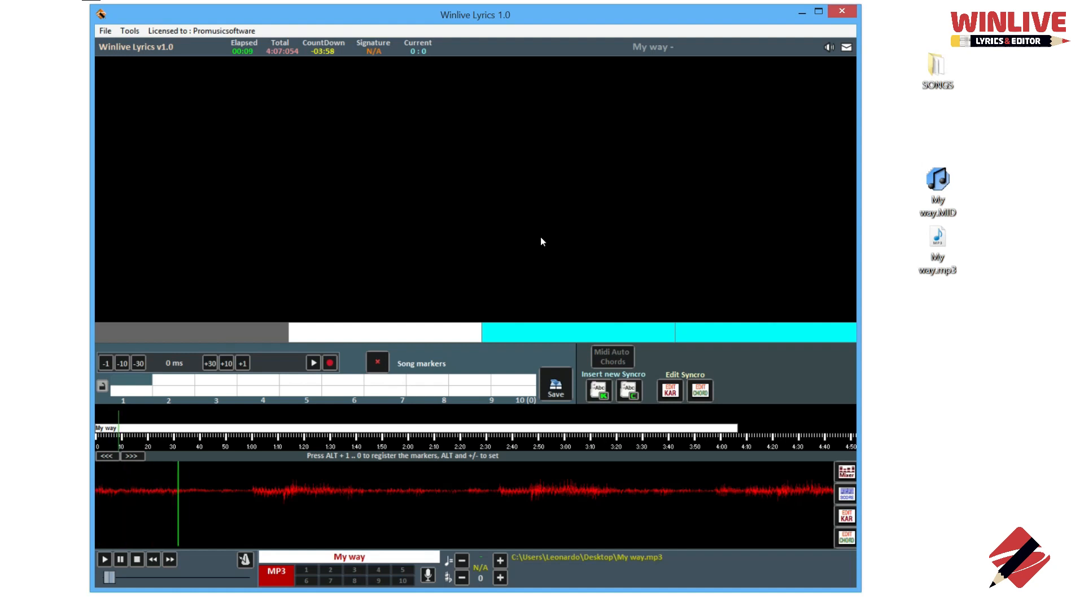
key("space")
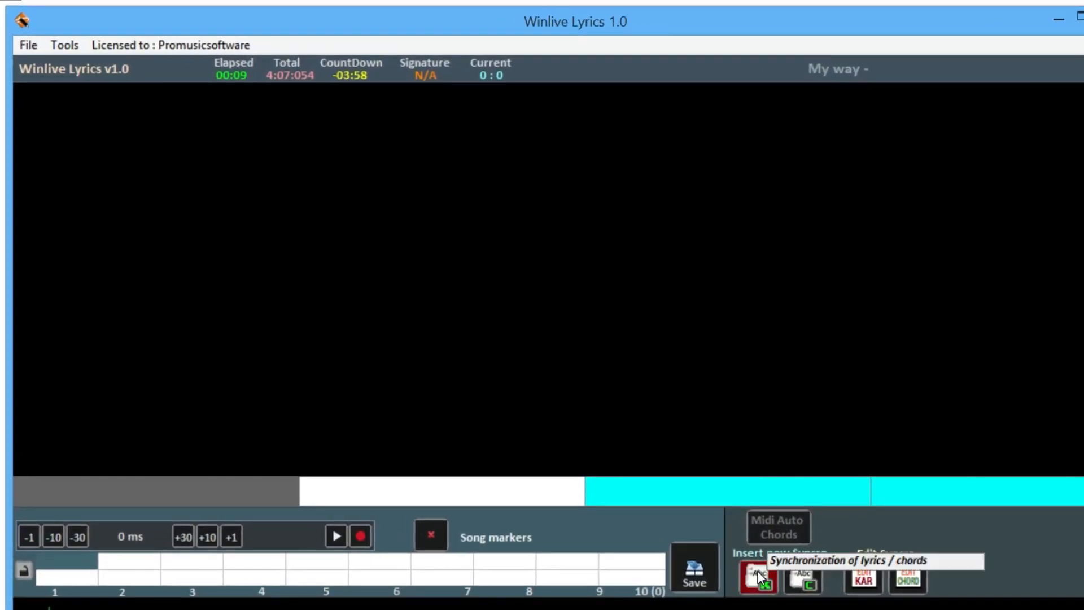
Open the lyrics Syncro editor and type 'Frank Sinatra' with 'My W' on a new line
left_click(756, 573)
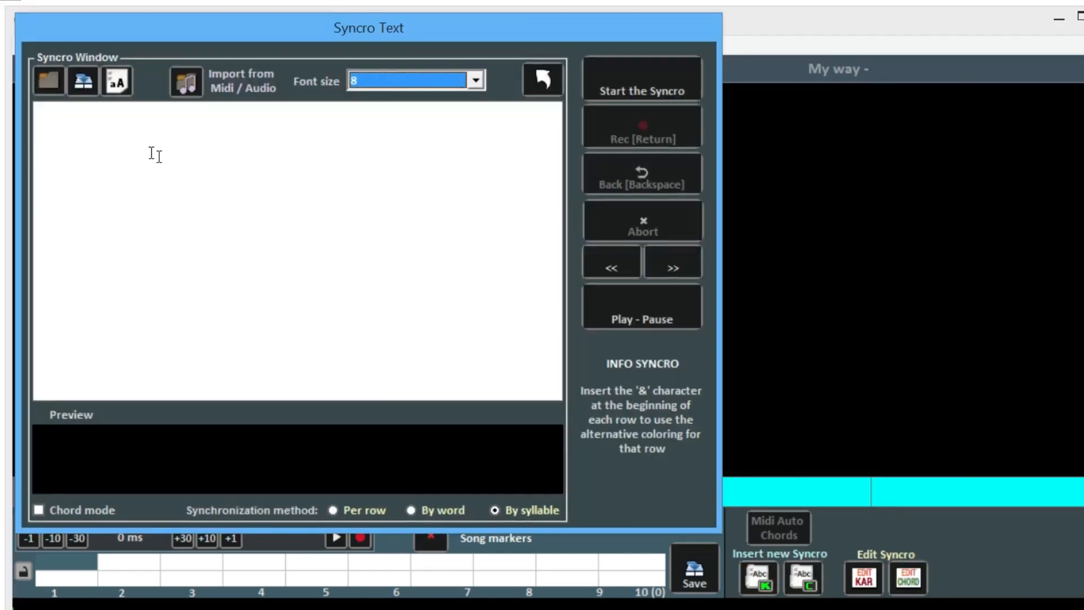
left_click(68, 108)
type("Fra")
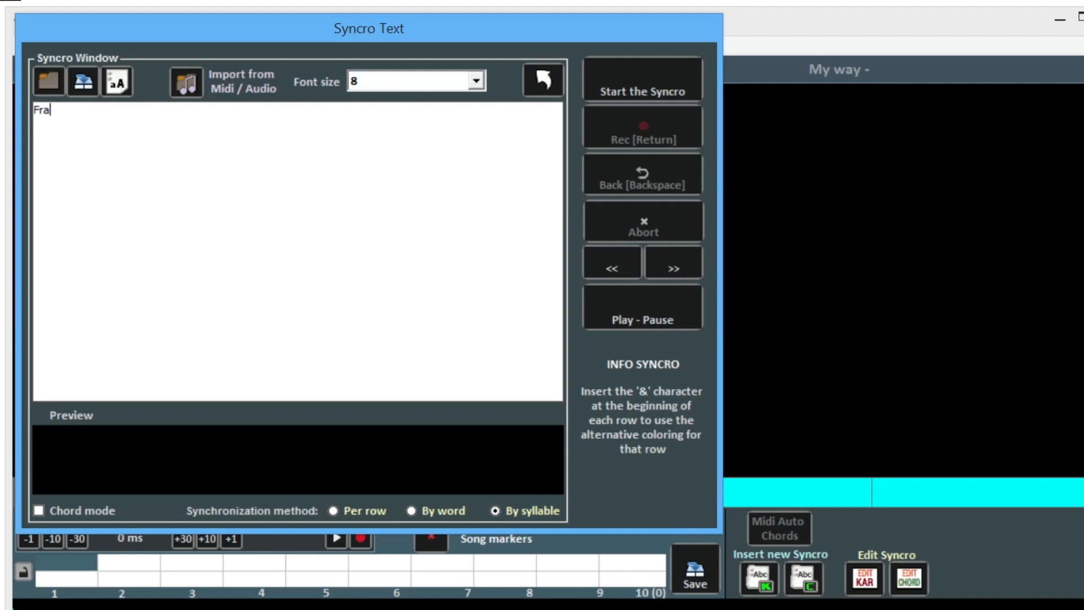
type("nk Sinatra")
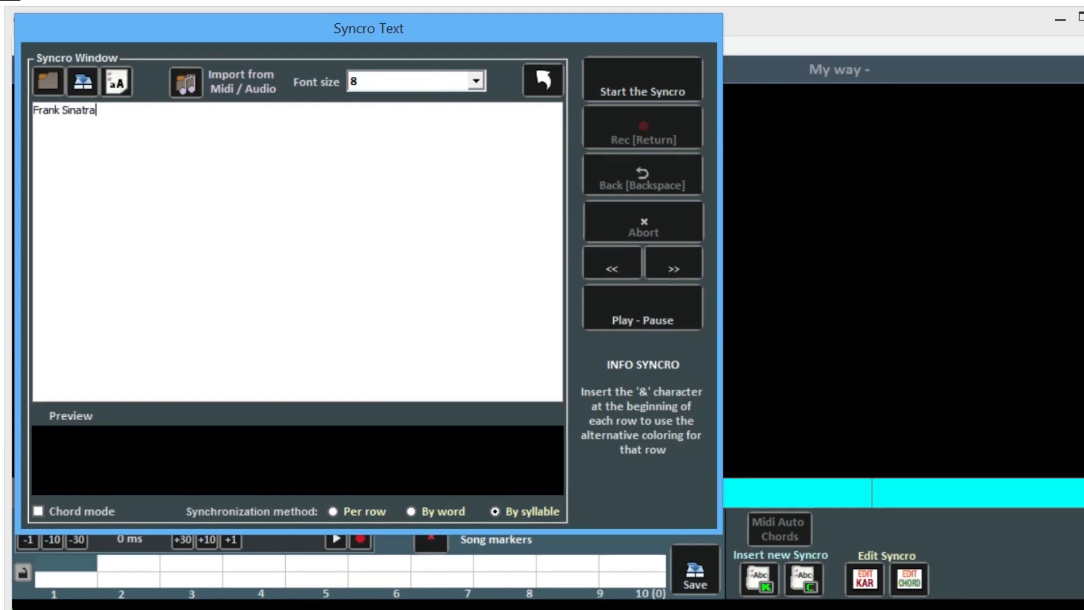
key("Return")
type("My Way")
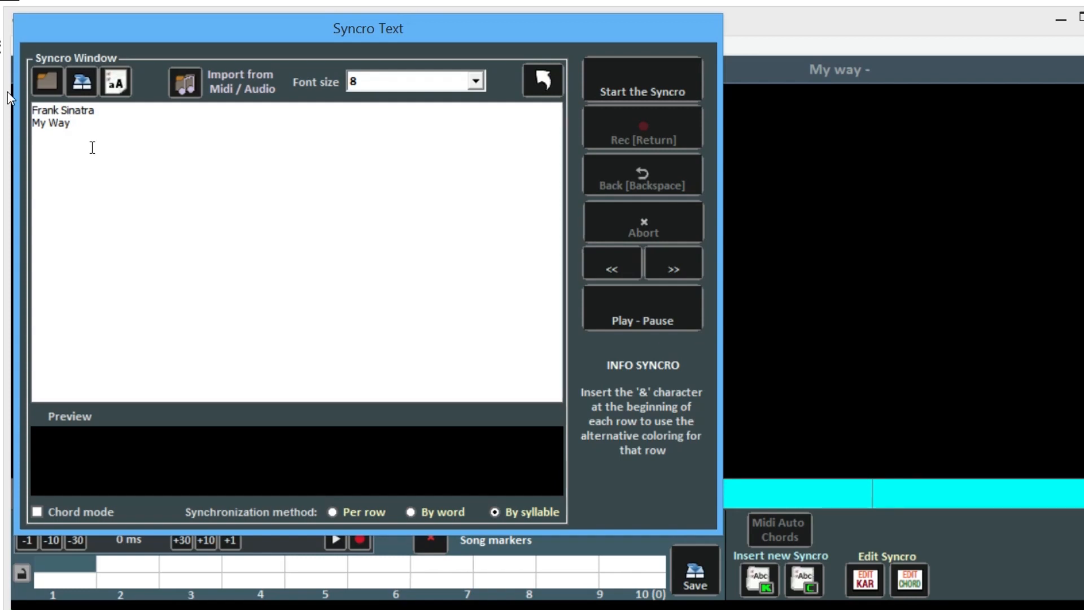
Load the My way.txt lyrics file and convert all the text to upper case
left_click(47, 81)
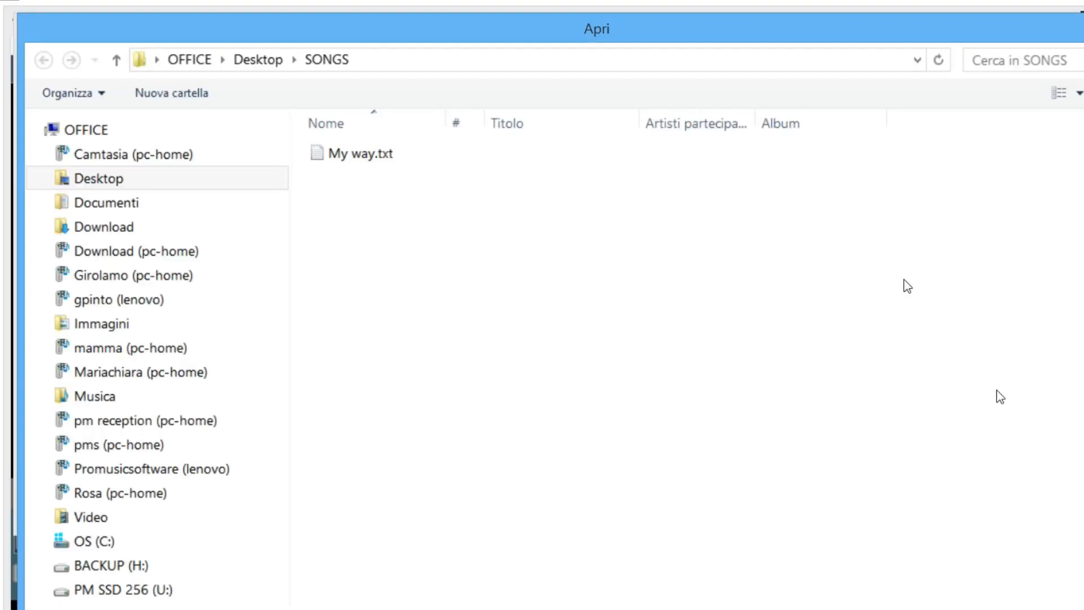
double_click(359, 153)
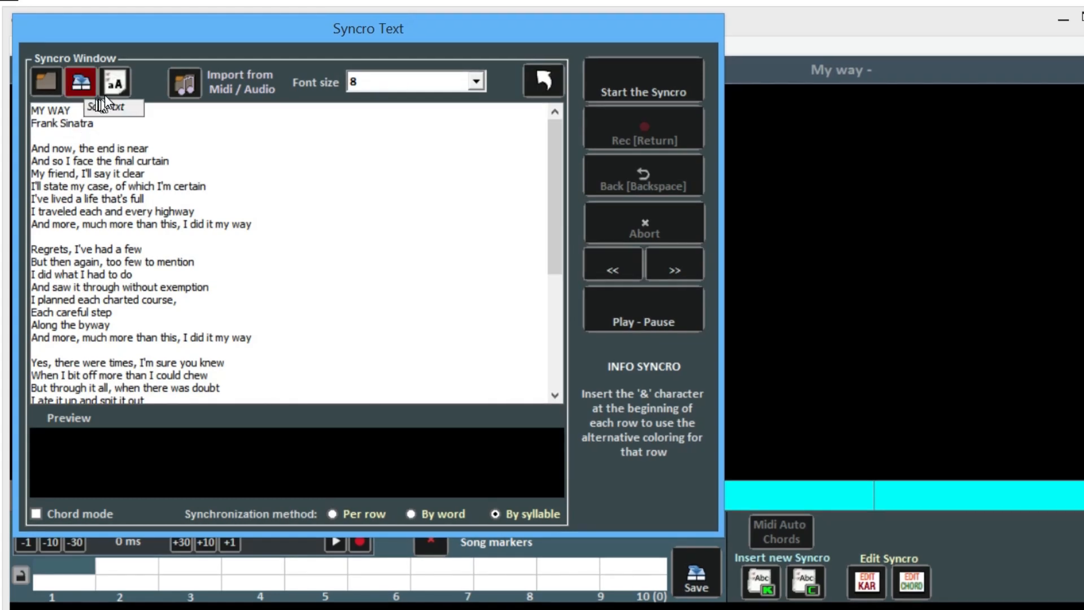
left_click(114, 83)
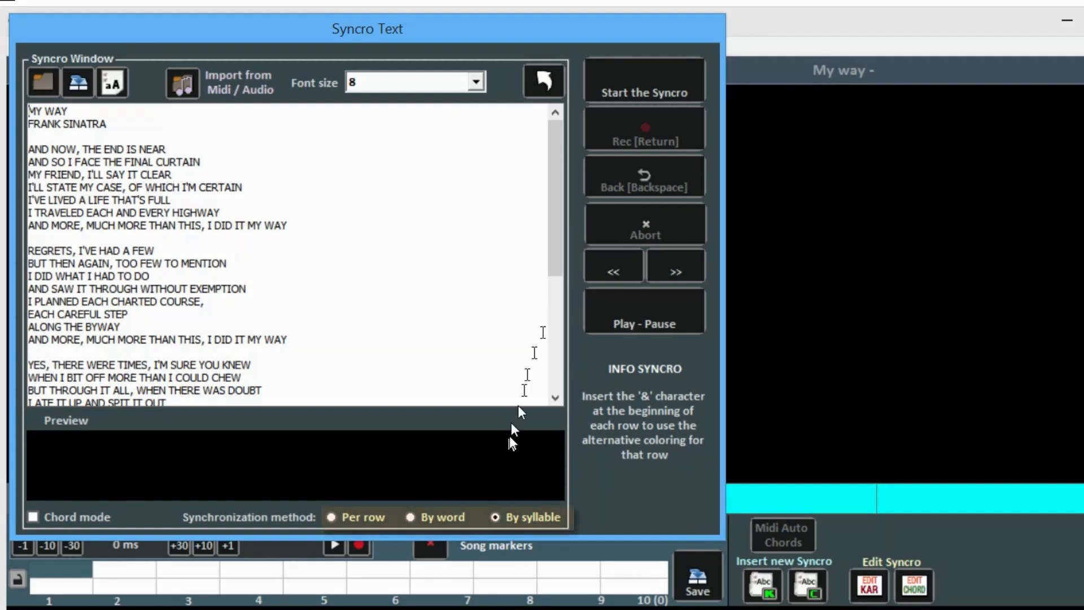
Start the Syncro and sync MY WAY, FRANK SINATRA, AND NOW, THE END IS NEAR, AND SO I
left_click(637, 93)
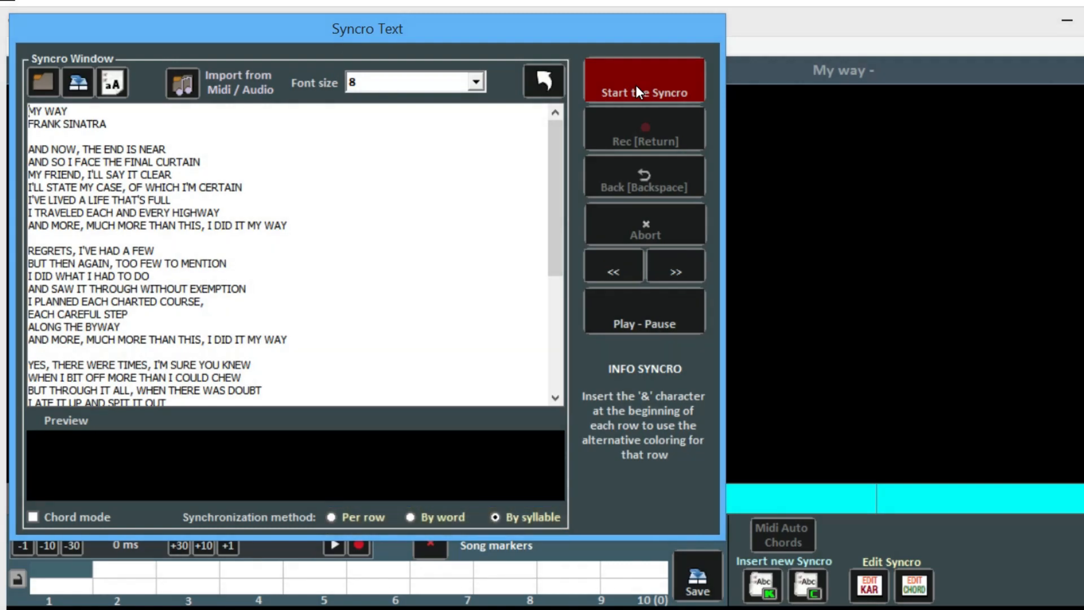
left_click(636, 88)
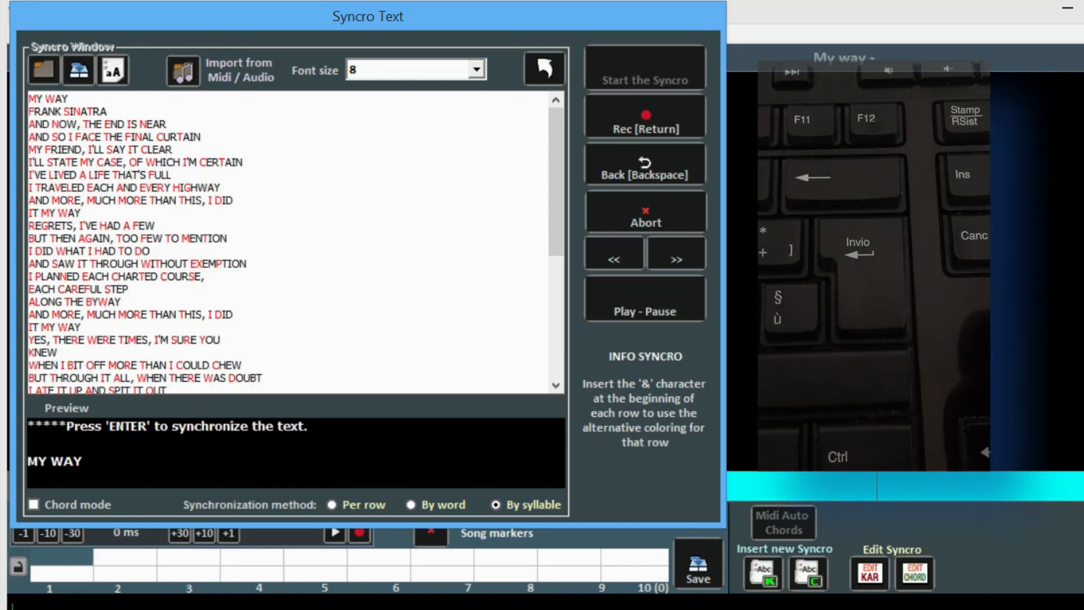
key("Return")
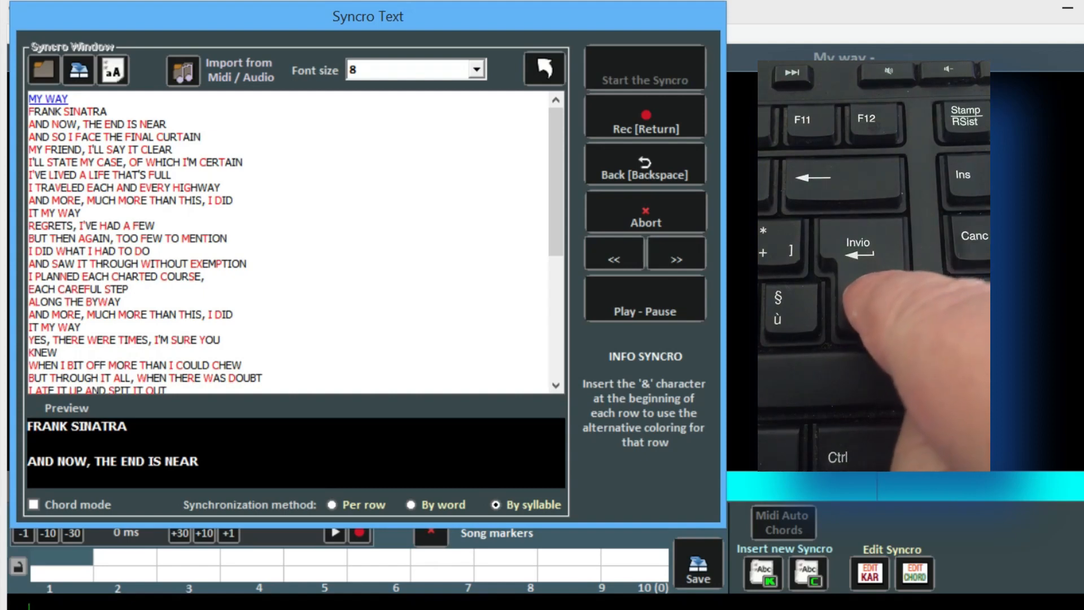
key("Return")
key("Return")
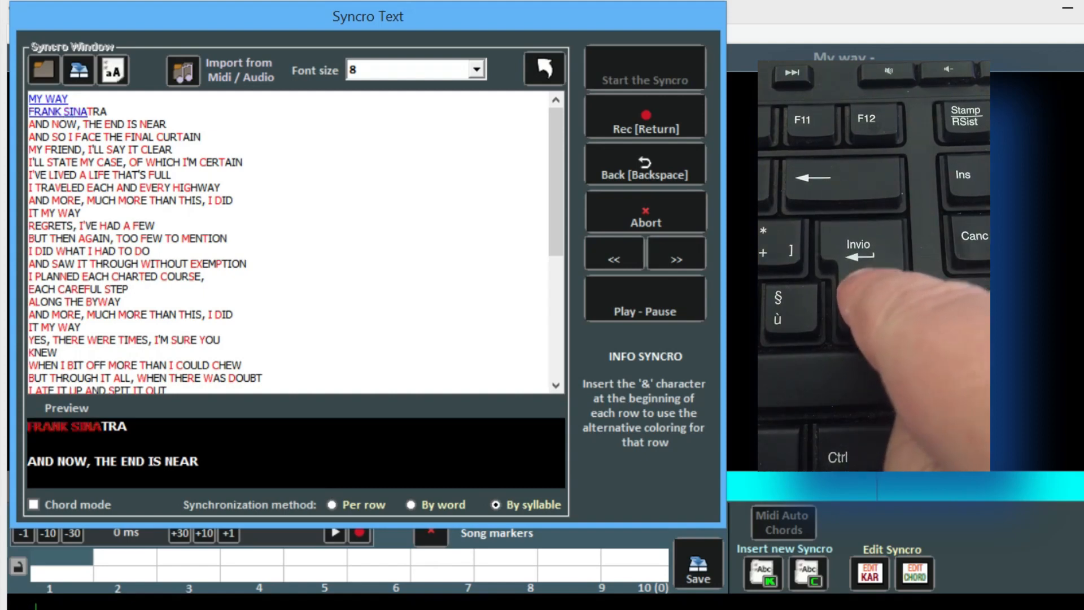
key("Return")
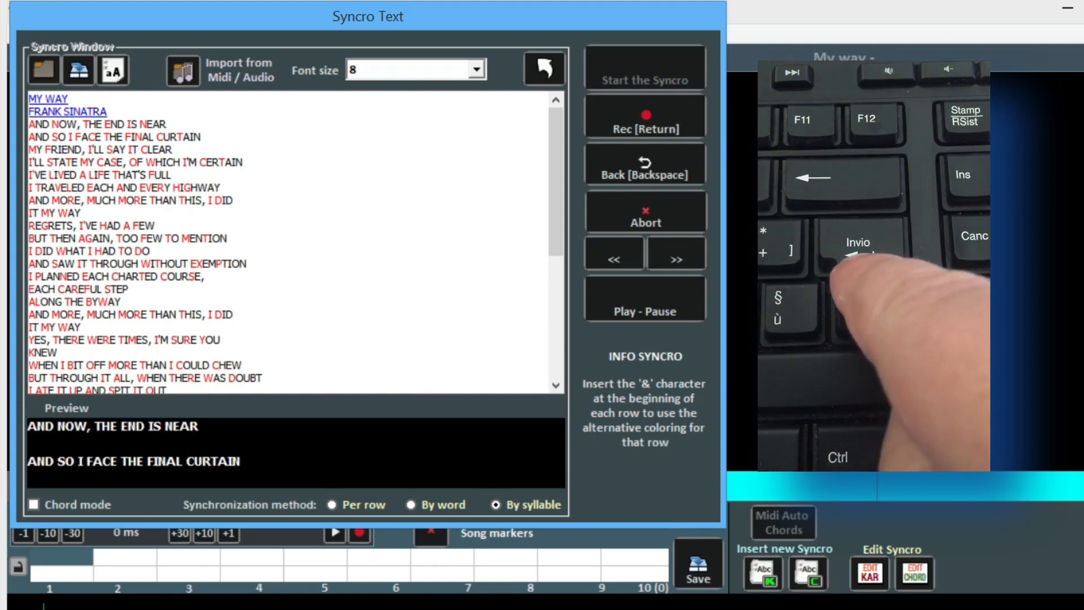
key("Return")
key("Return")
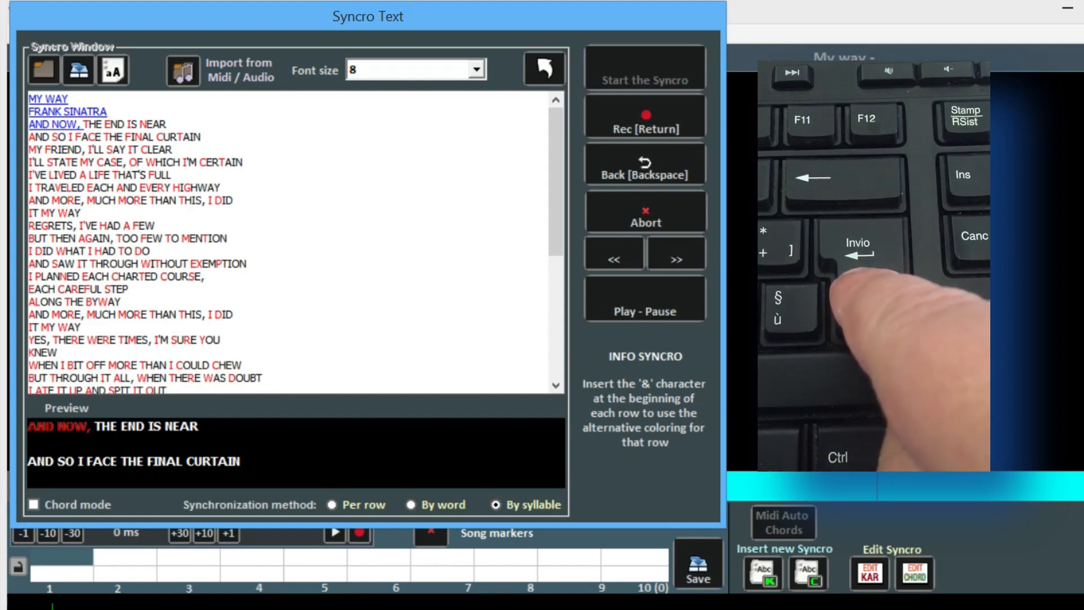
key("Return")
key("Return")
key("Return")
key("Return")
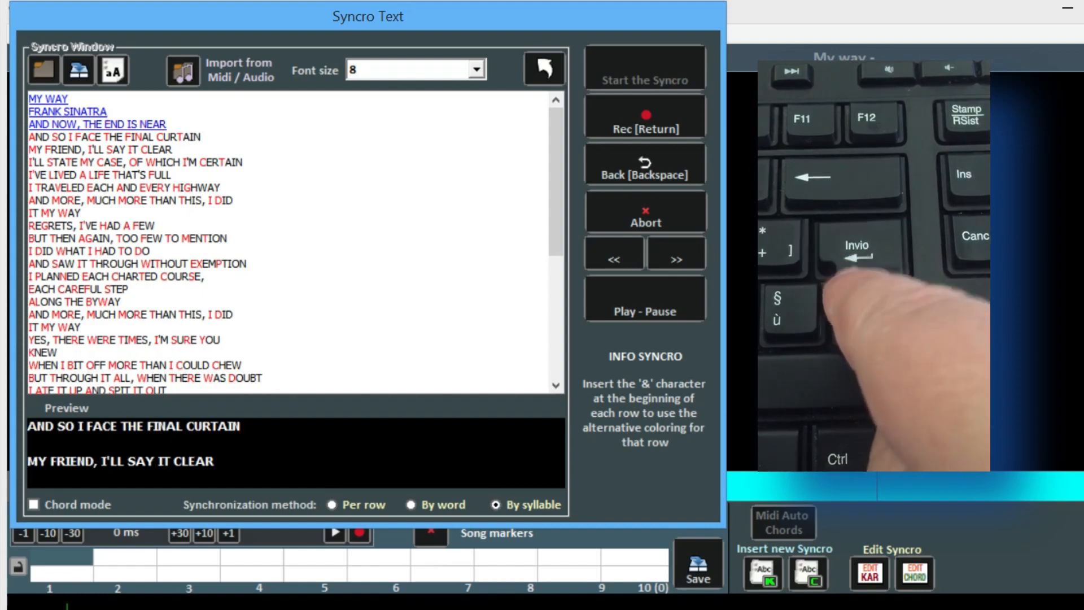
key("Return")
key("Return")
key("Return")
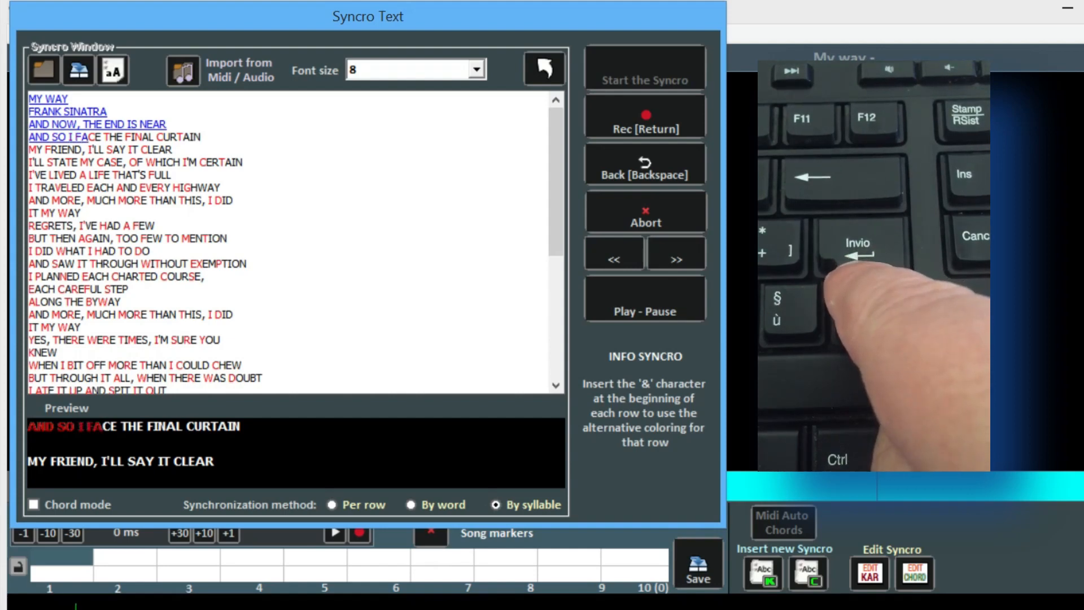
Sync the remaining lyrics from THE FINAL CURTAIN through the final YES, IT WAS MY WAY
key("Return")
key("Return")
key("Return")
key("Return")
key("Return")
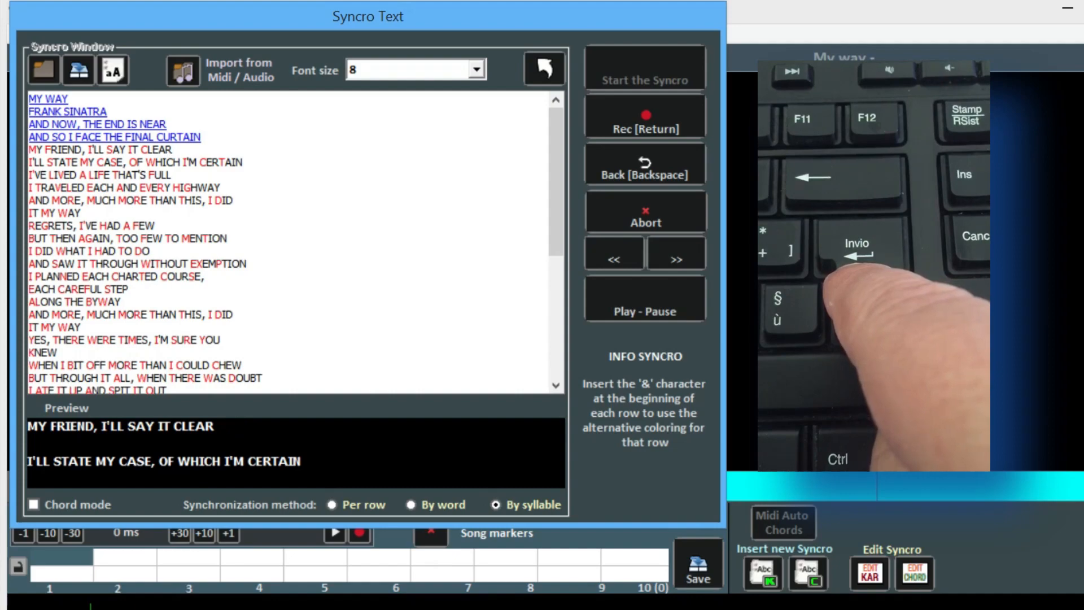
key("Return")
key("Return")
key("Return")
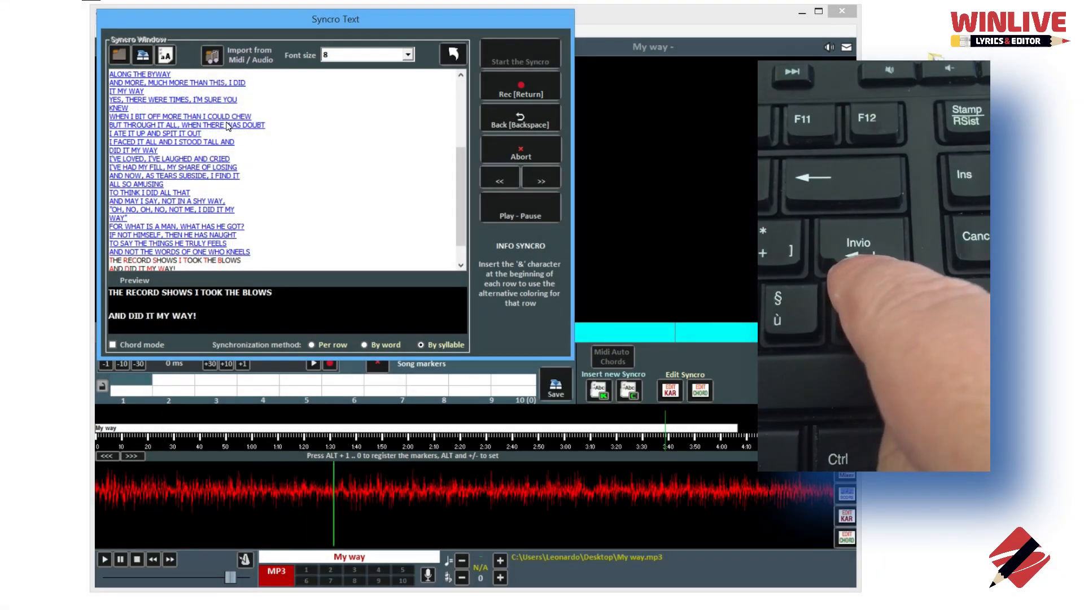
key("Return")
key("Return")
key("Return")
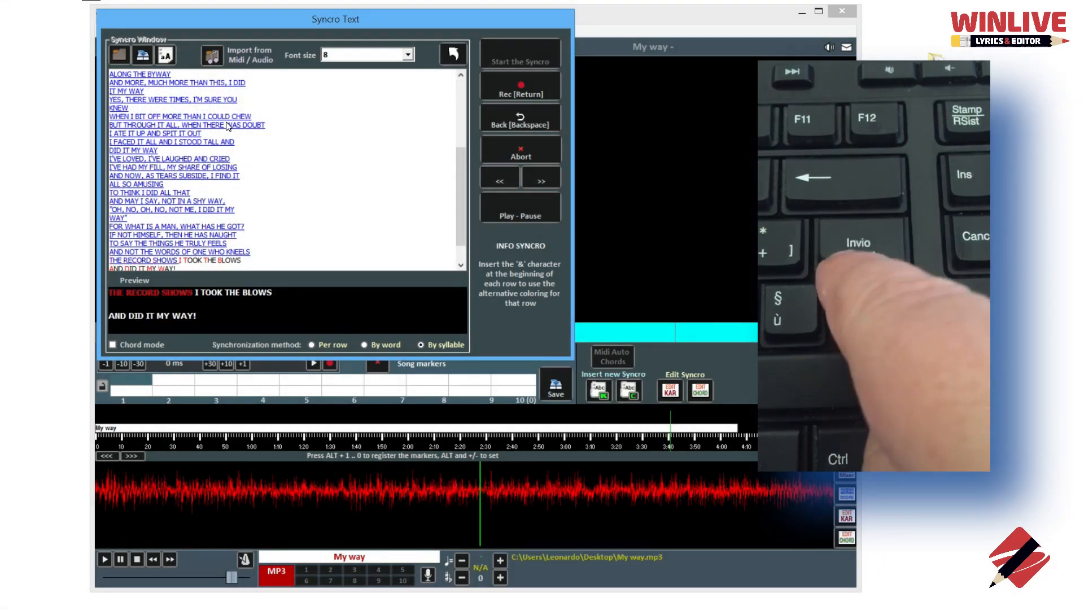
key("Return")
key("Return")
key("Return")
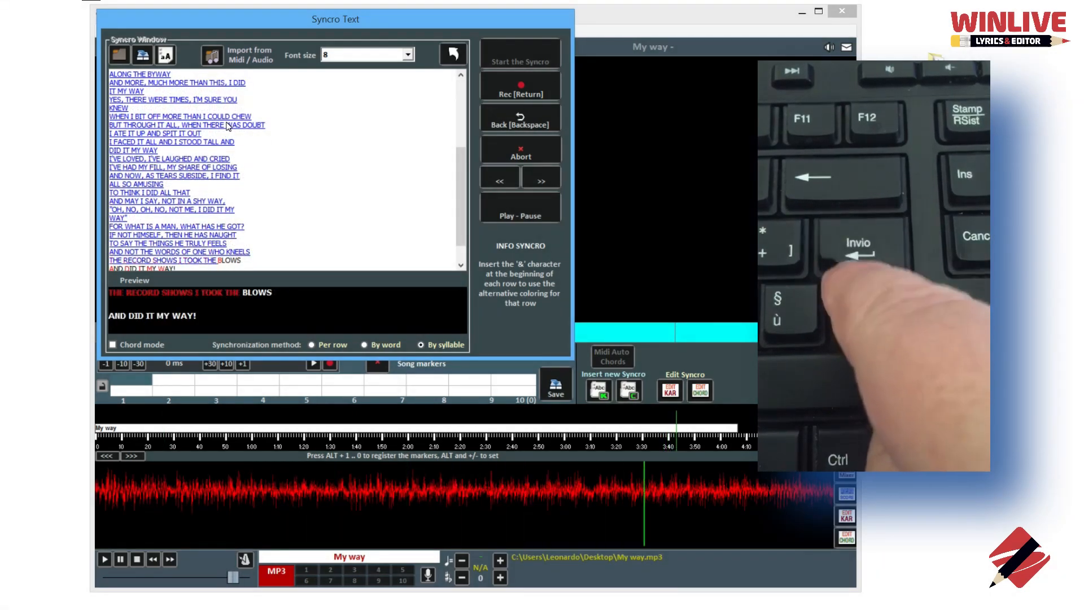
key("Return")
key("Return")
key("Return")
key("Return")
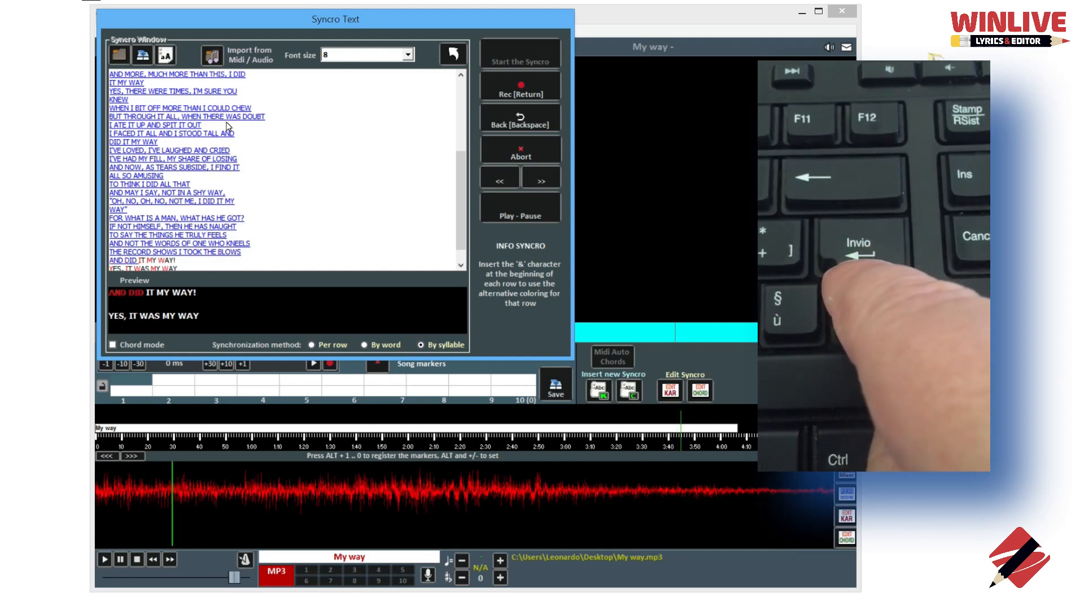
key("Return")
key("Return")
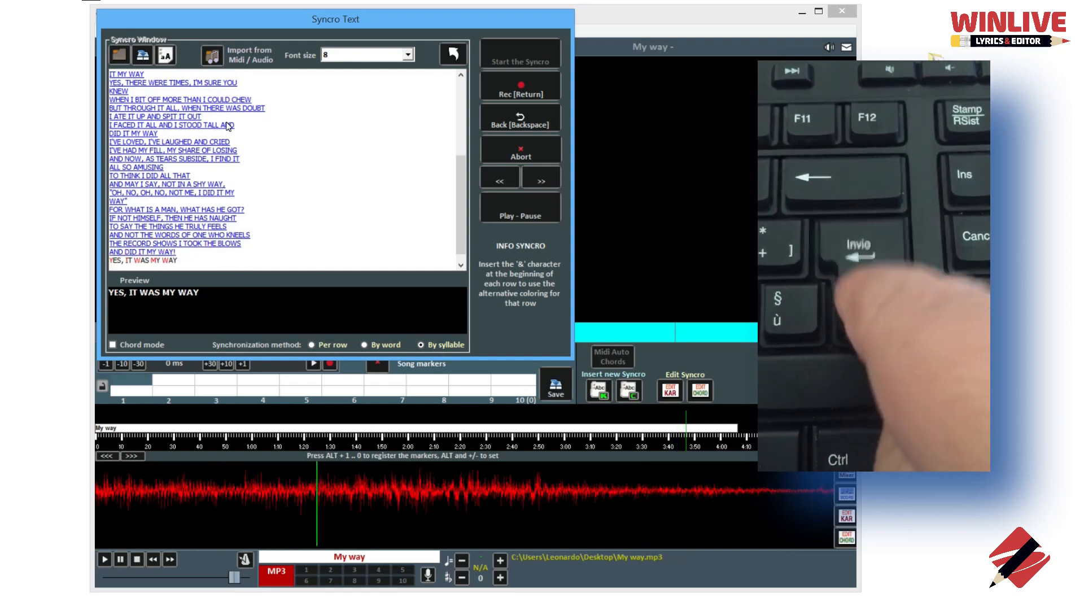
key("Return")
key("Return")
key("Return")
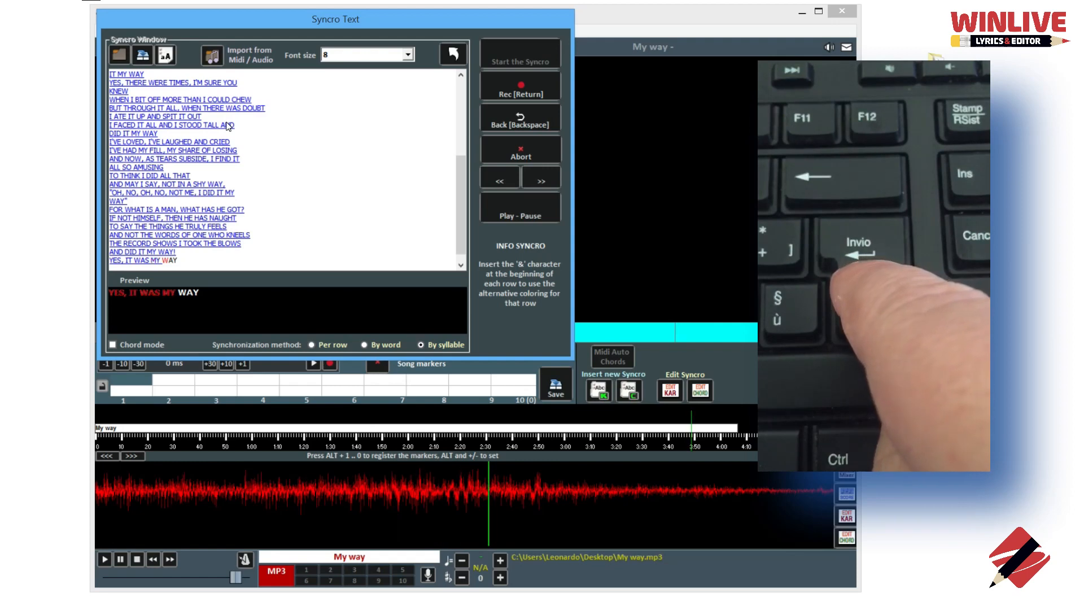
key("Return")
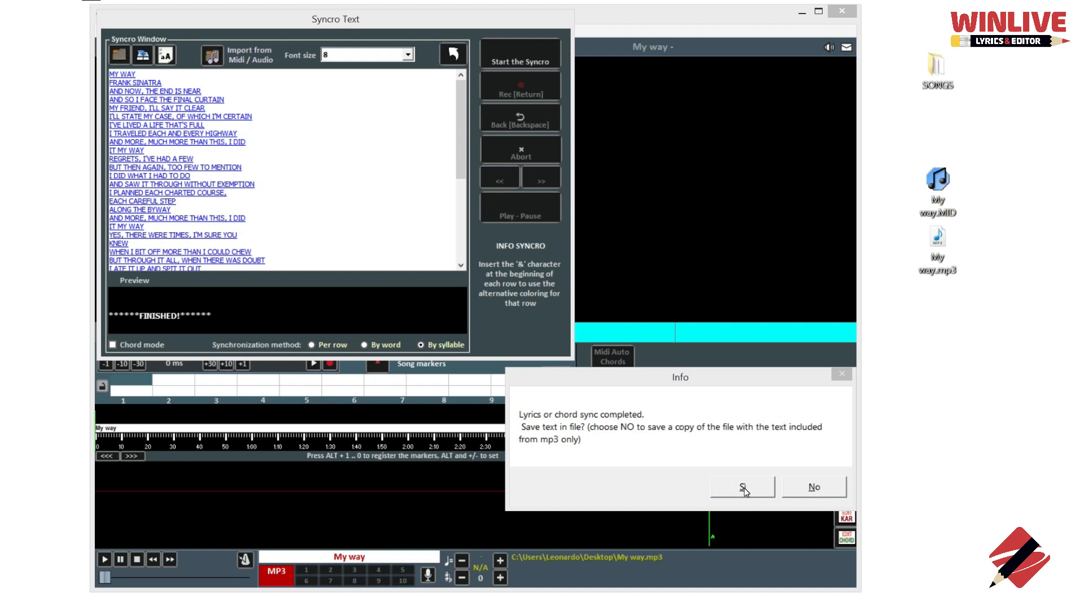
Confirm with Sì to save the synced lyrics into the file
left_click(742, 487)
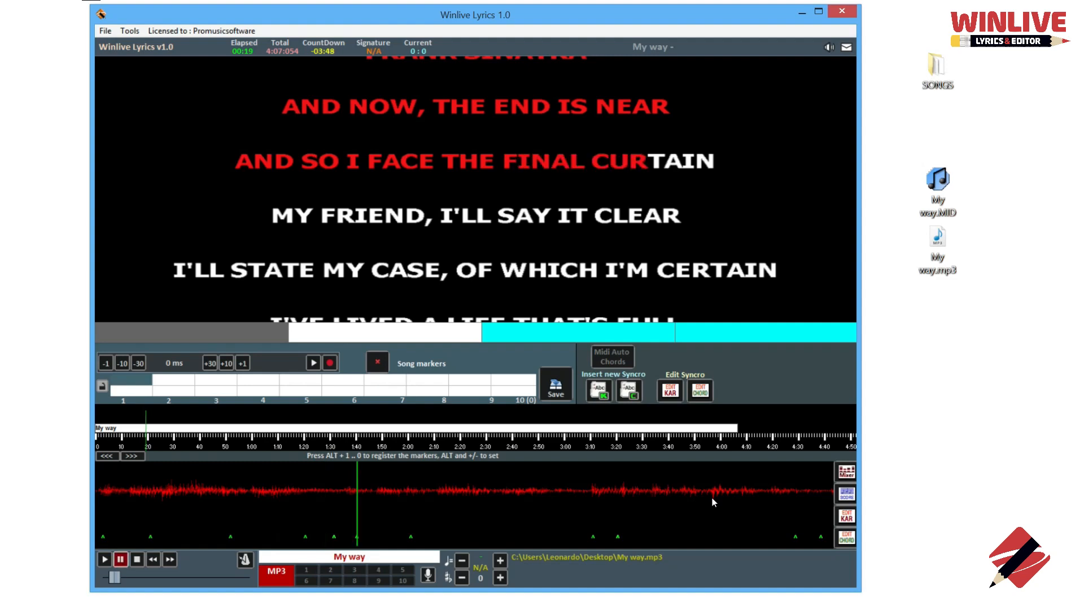
In EDIT KAR, shift the NOW, syllable later, delete its comma, and replay from the opening
left_click(669, 394)
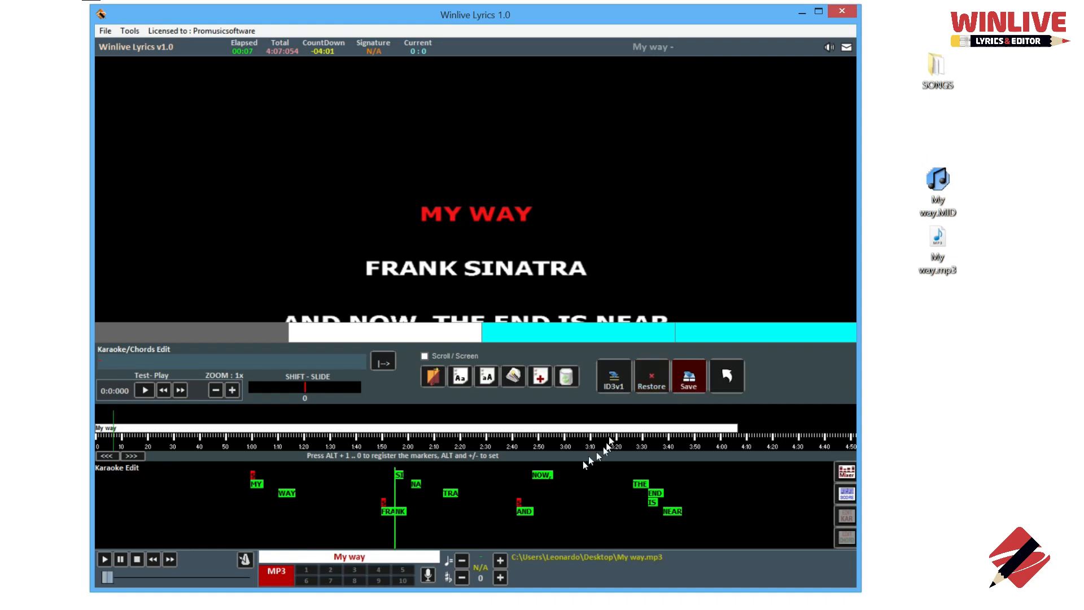
left_click_drag(540, 475, 557, 479)
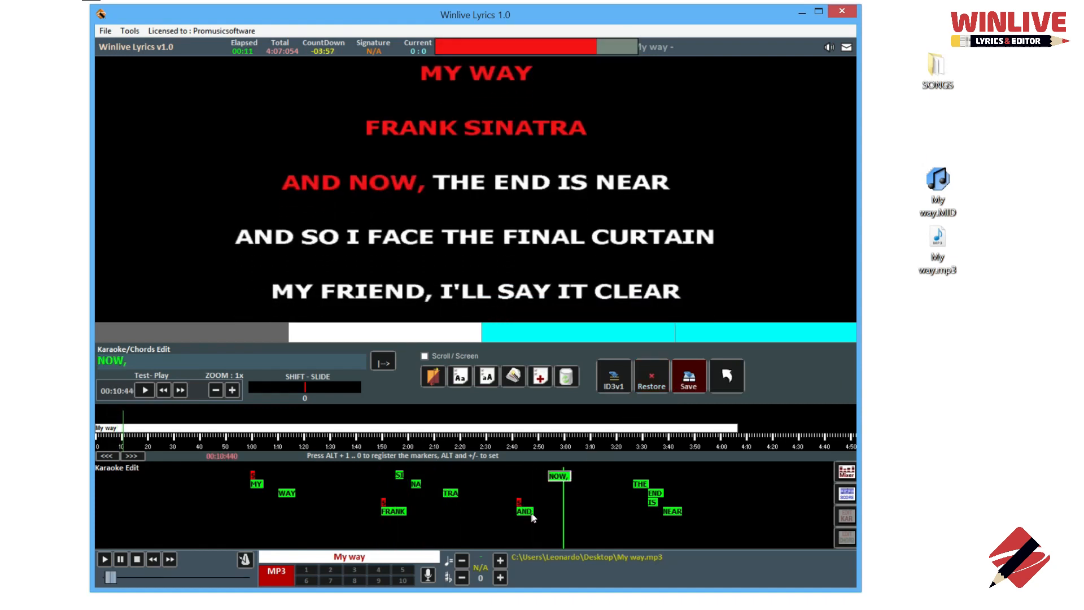
double_click(552, 479)
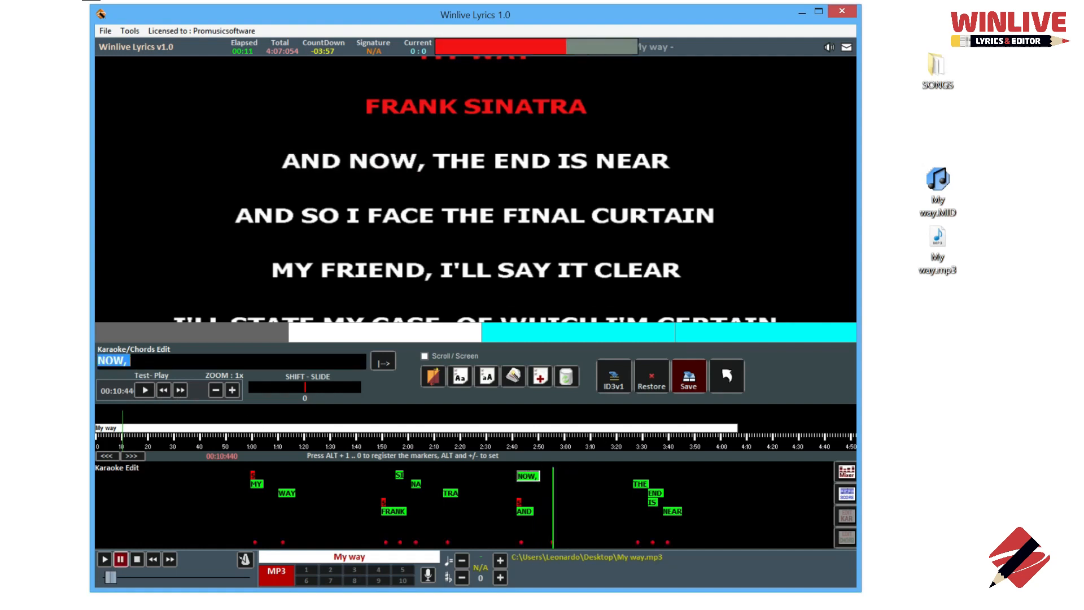
left_click(142, 361)
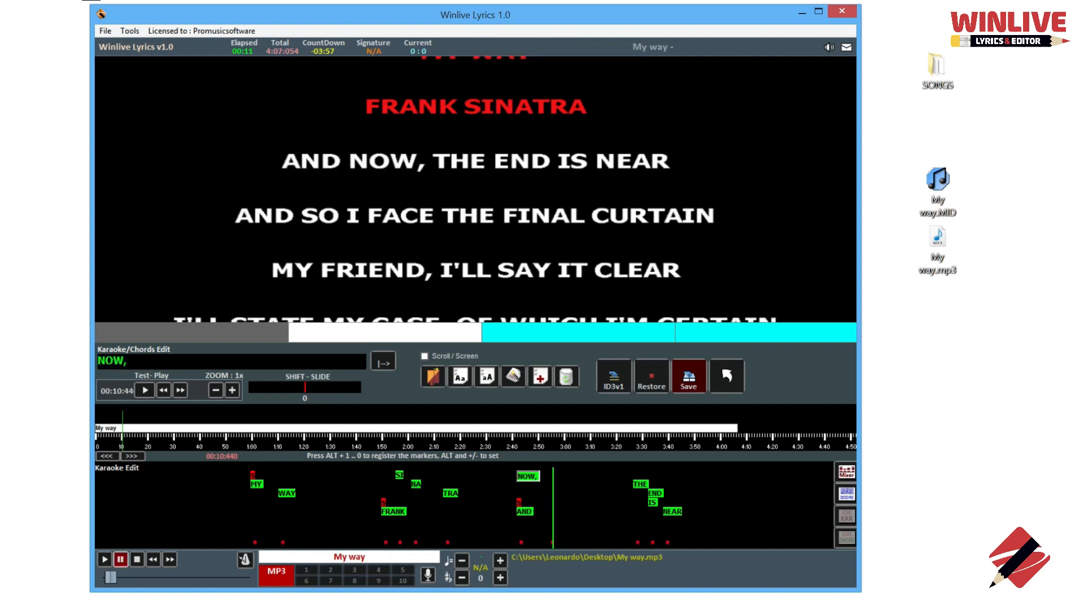
key("BackSpace")
left_click(440, 484)
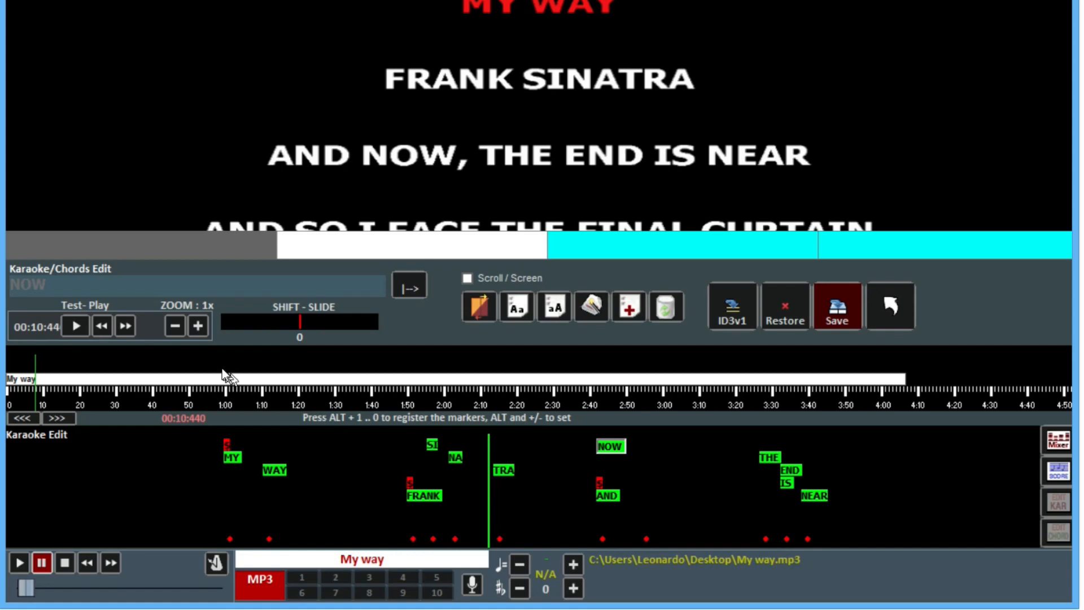
Zoom the karaoke timeline in twice and back to 1x, then enable Scroll / Screen
left_click(198, 328)
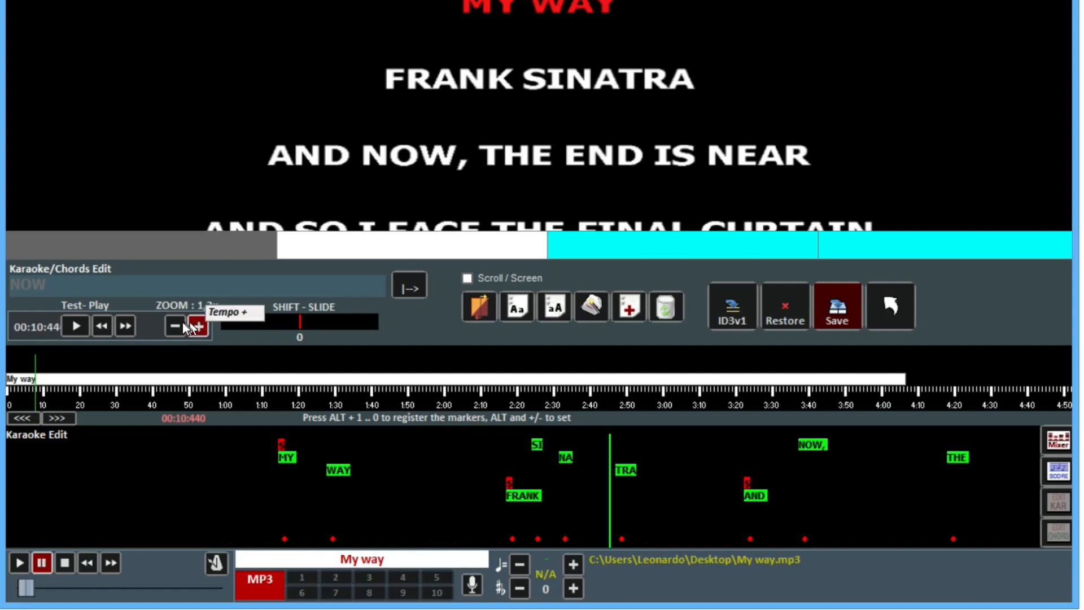
left_click(198, 328)
left_click(177, 327)
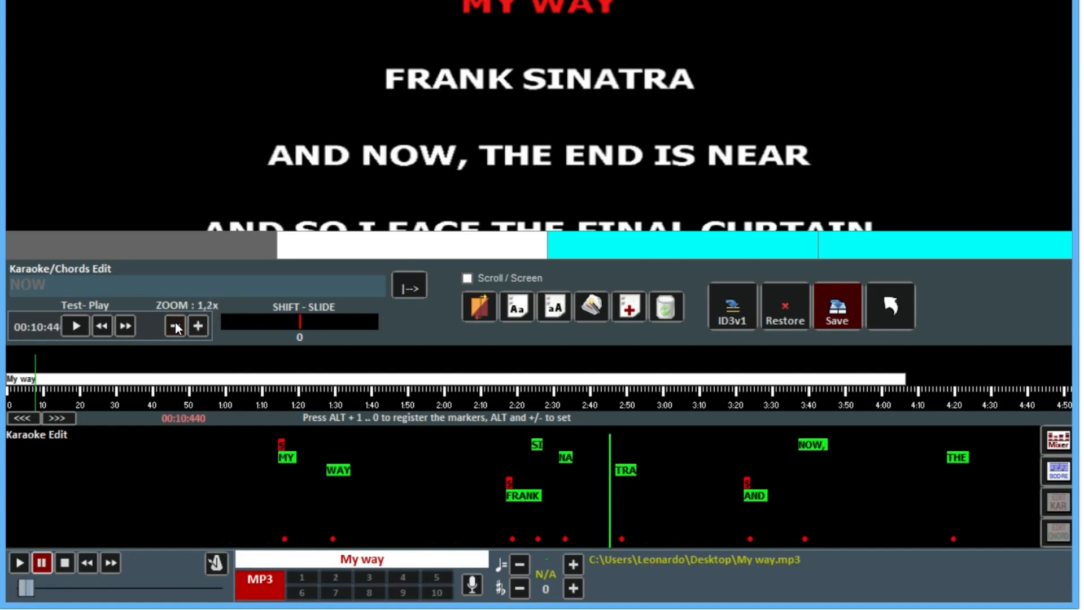
left_click(175, 326)
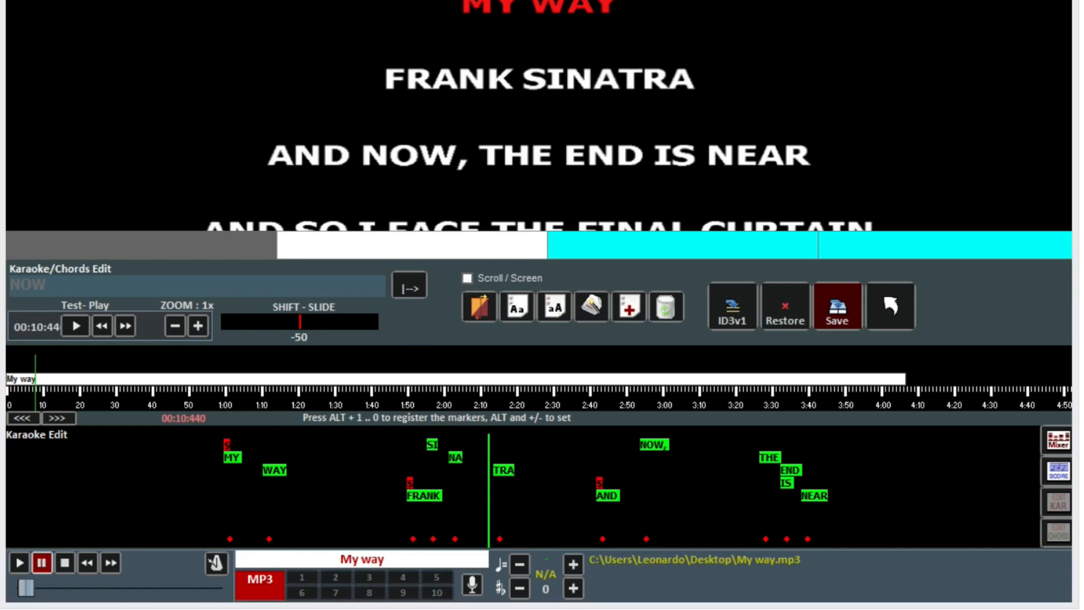
left_click(467, 278)
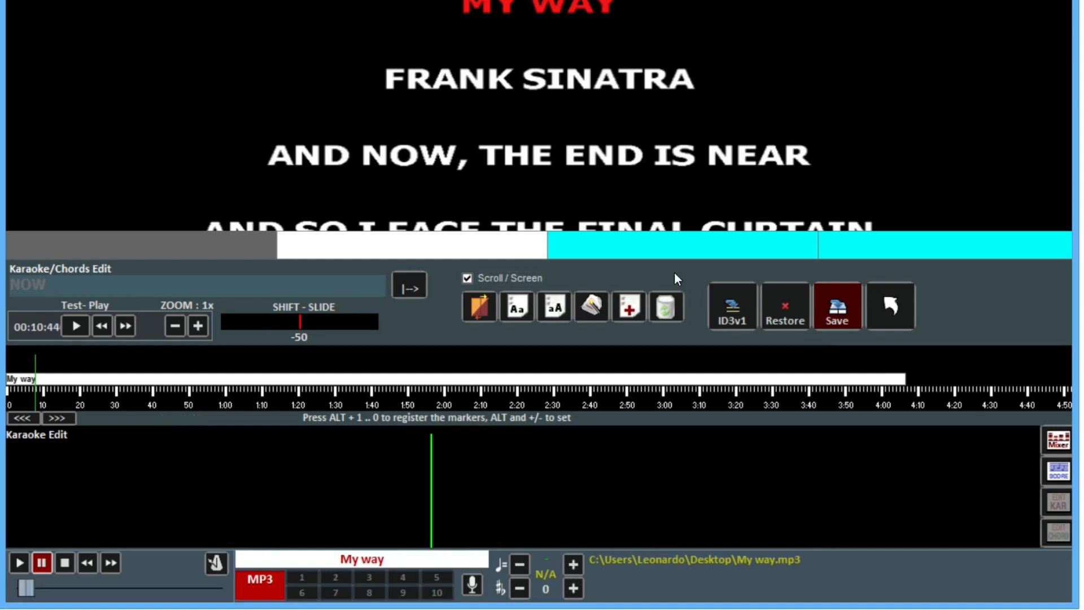
Disable Scroll / Screen, recolour the BUT THEN AGAIN row near 1:07, and lowercase all lyrics
left_click(467, 278)
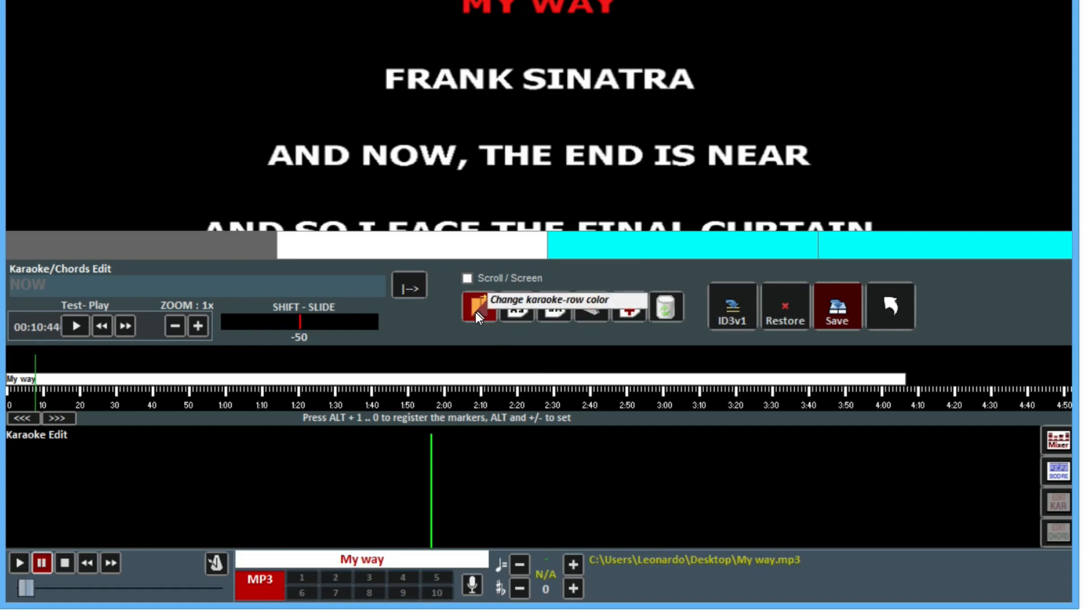
left_click(249, 398)
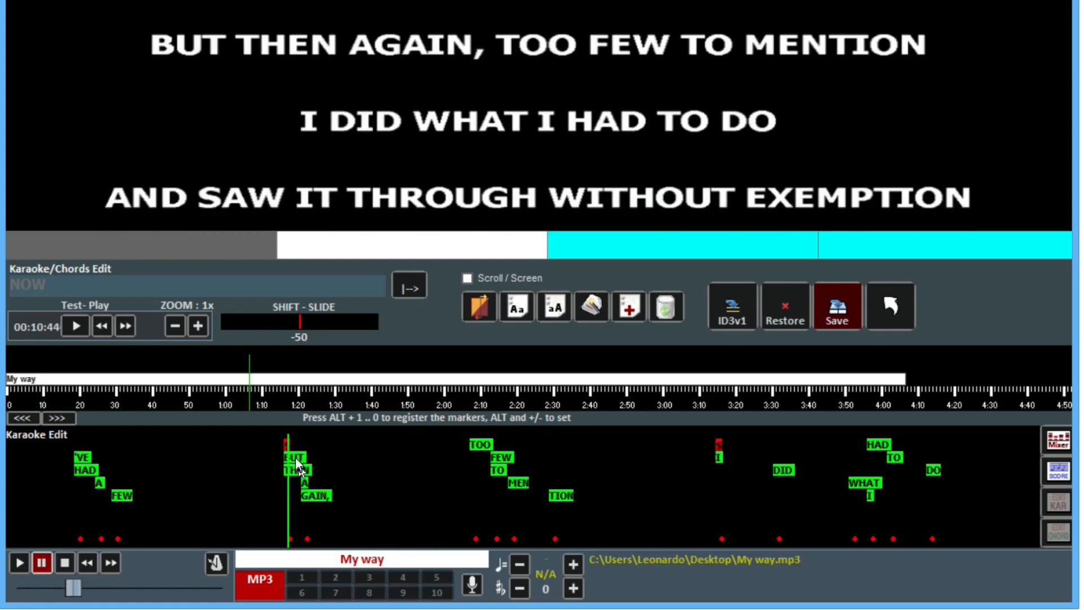
left_click(296, 458)
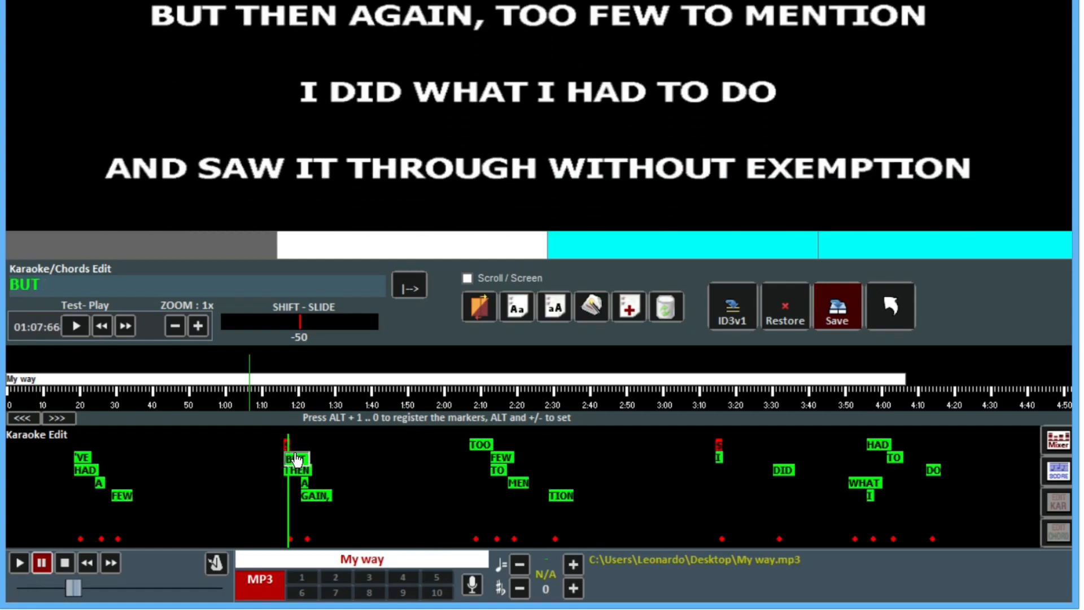
left_click(478, 304)
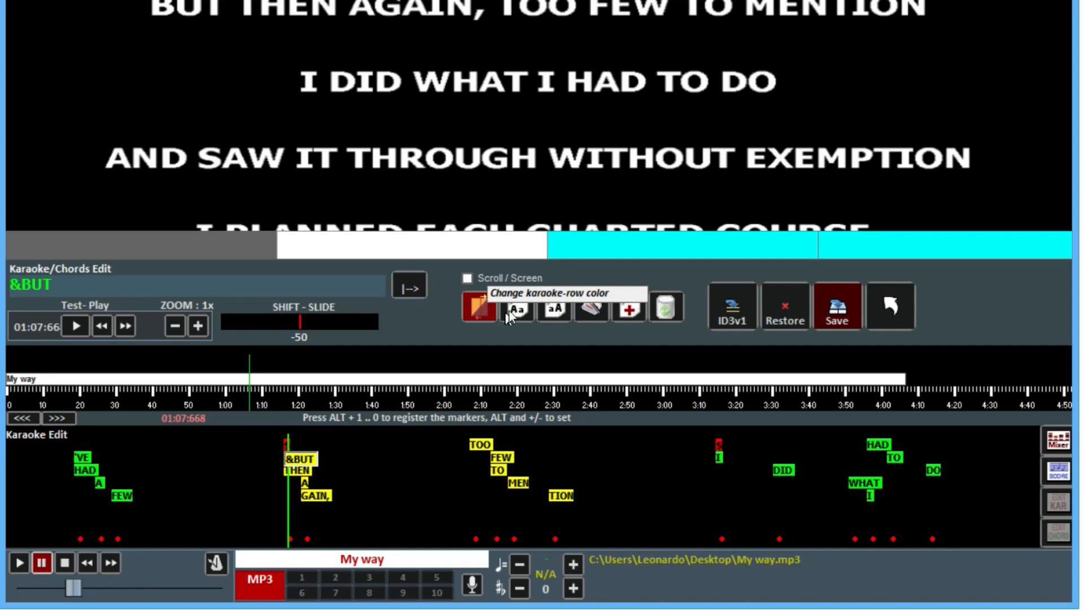
left_click(551, 310)
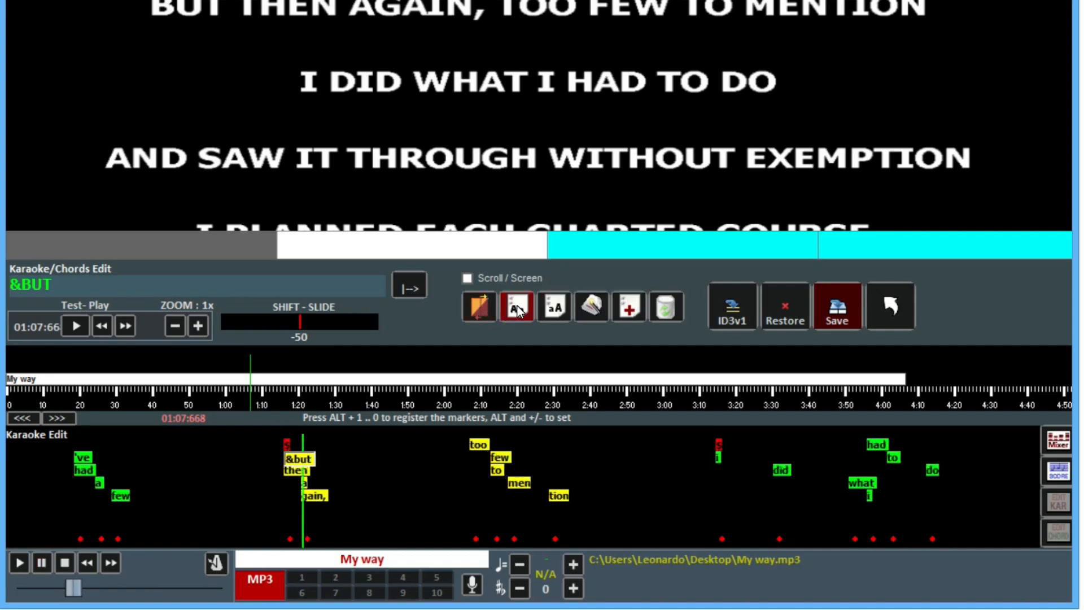
Switch the lyrics back to UPPER CASE, run Automatically optimize, and pause playback
left_click(557, 312)
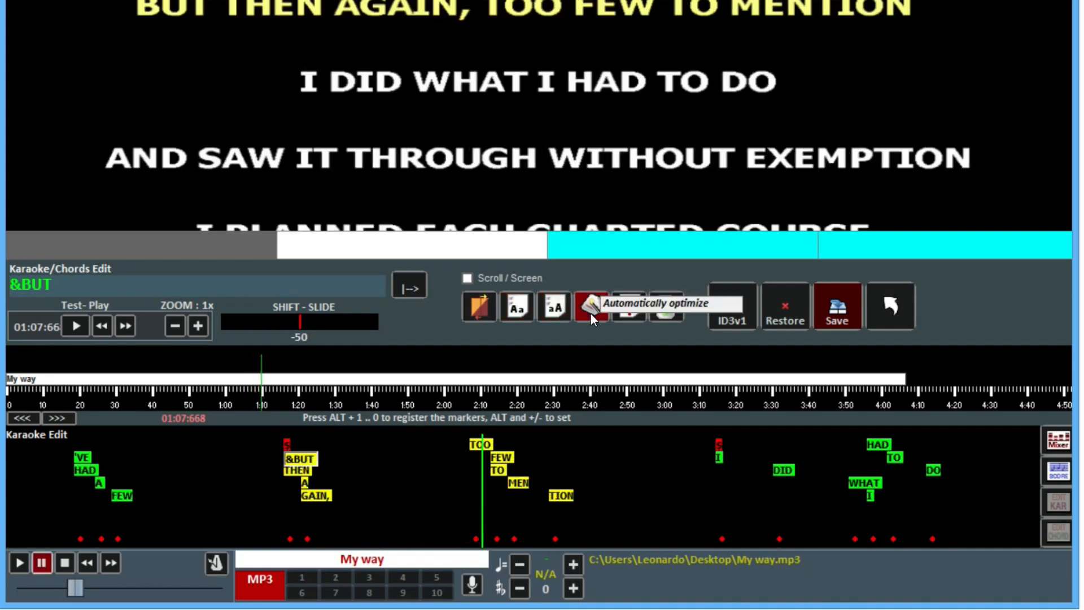
left_click(590, 314)
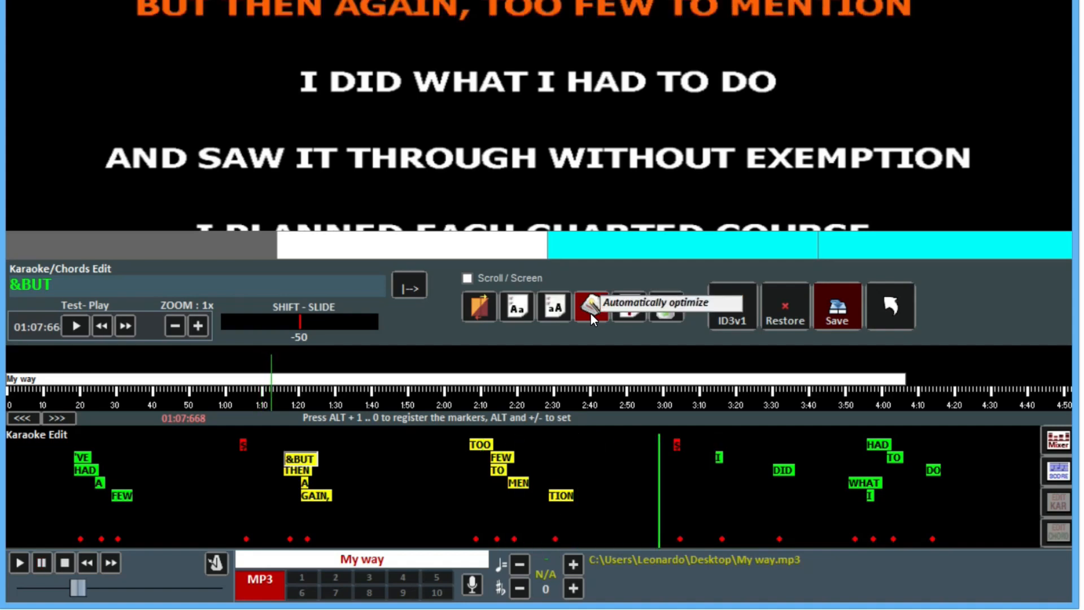
key("space")
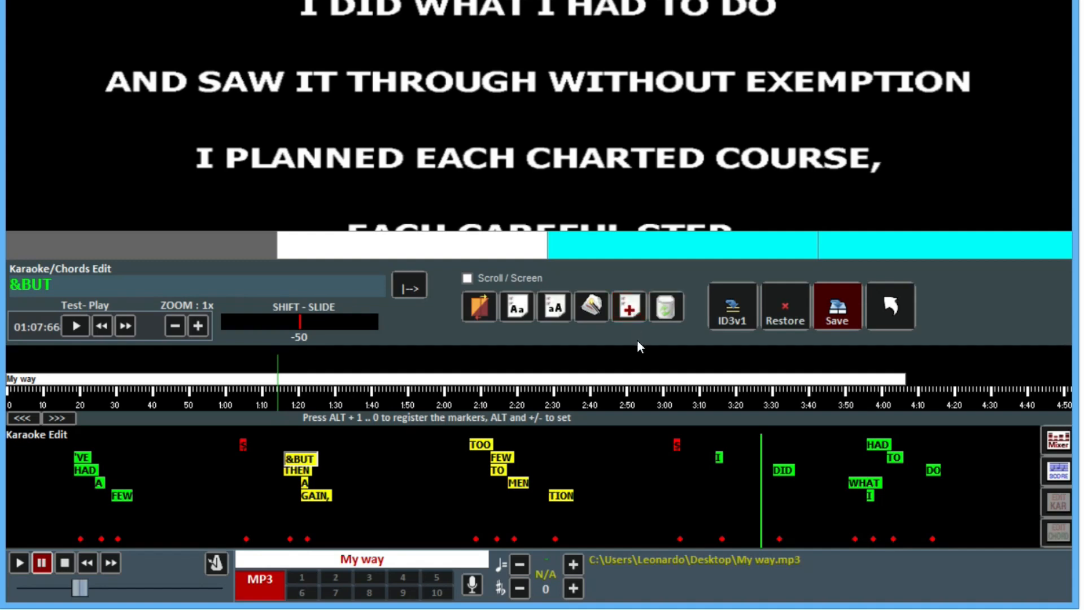
left_click(632, 310)
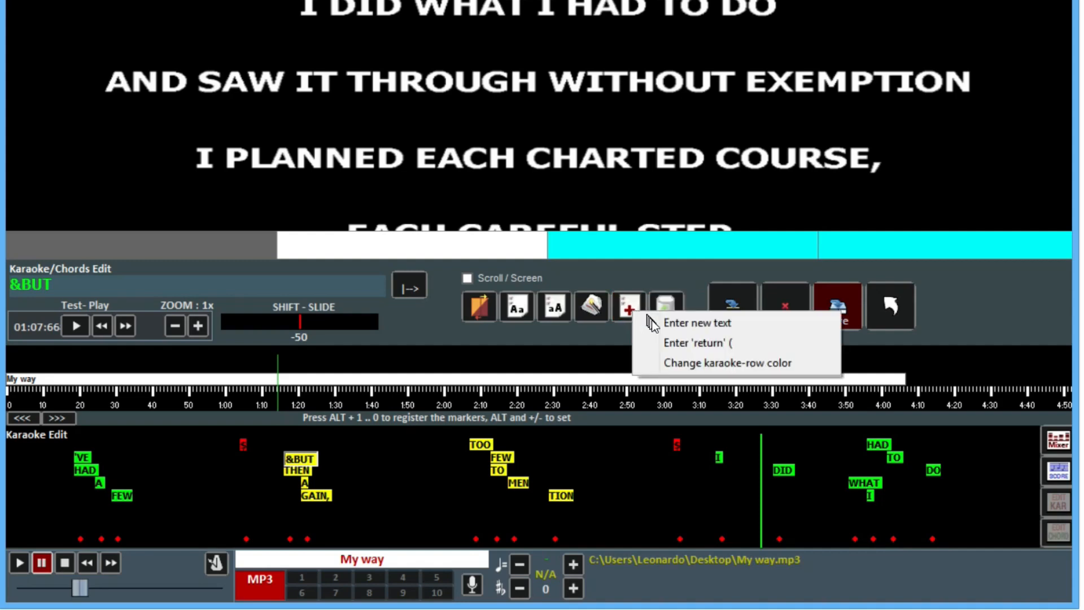
left_click(614, 333)
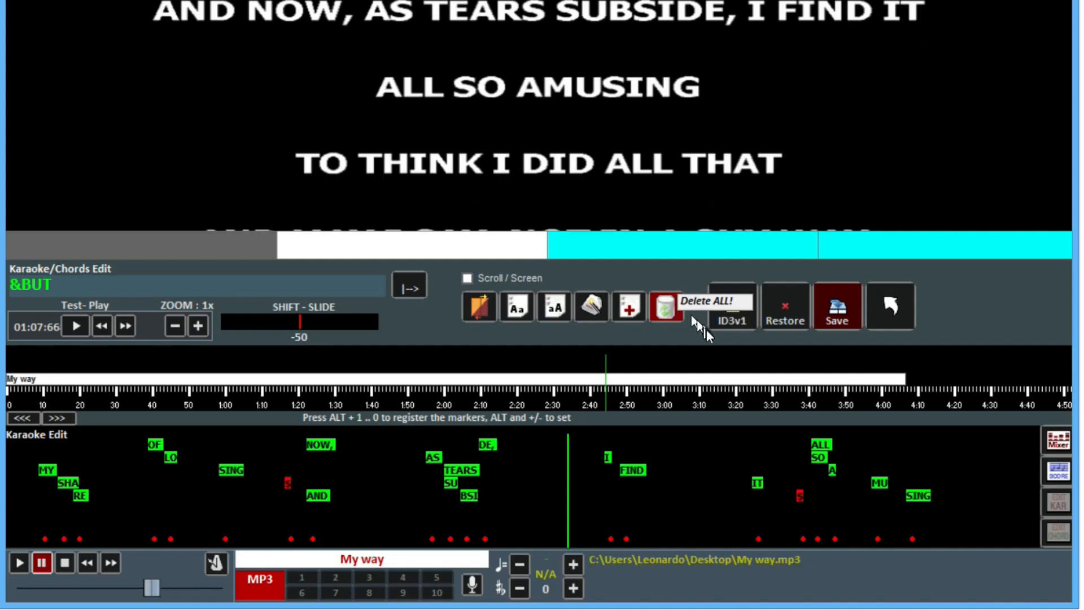
Exit the karaoke editor, start a new chord Syncro, and acknowledge the Chord mode notice
left_click(885, 310)
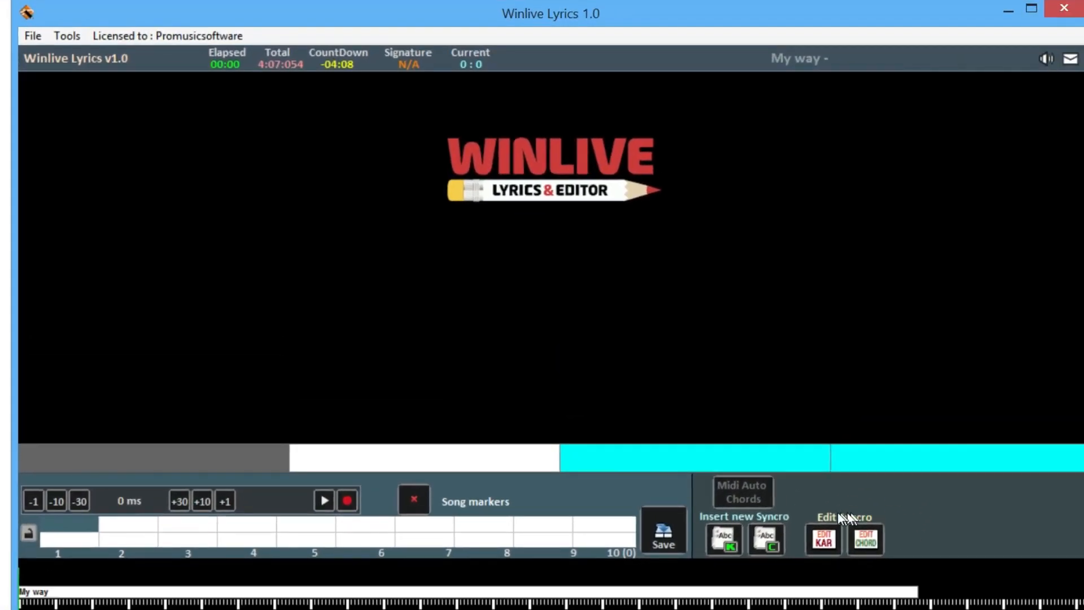
left_click(768, 534)
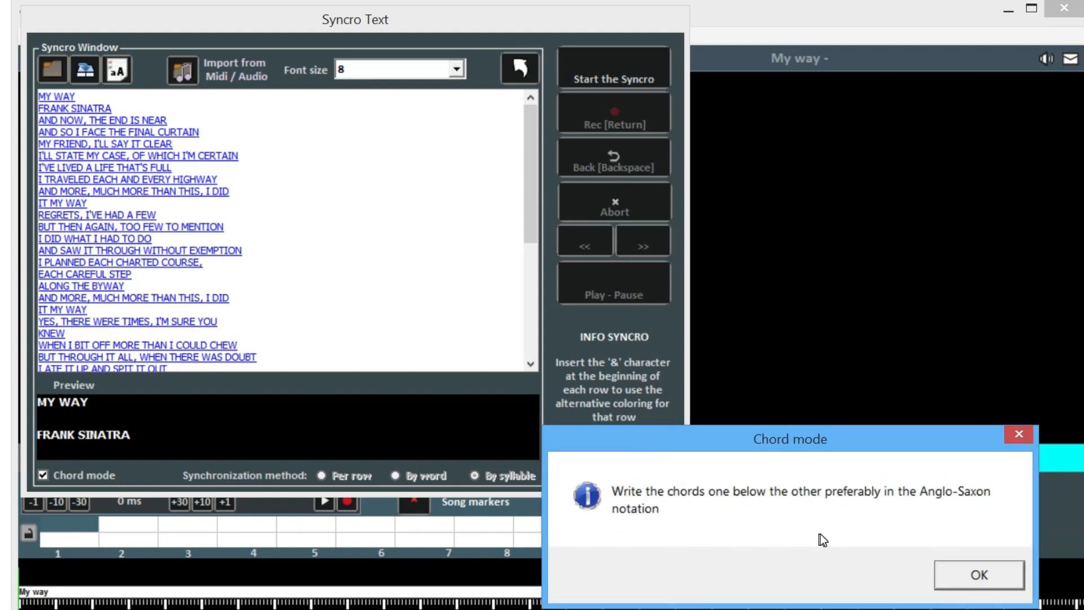
left_click(975, 577)
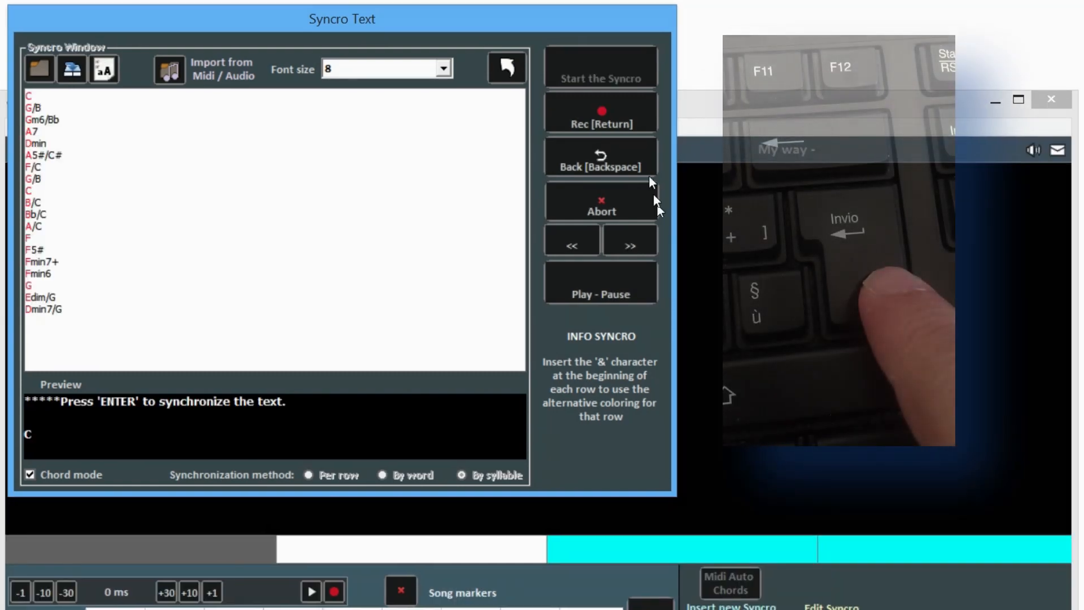
Tap each chord change as My way plays, syncing C, G/B, Gm6/Bb, A7 and Dmin
key("Return")
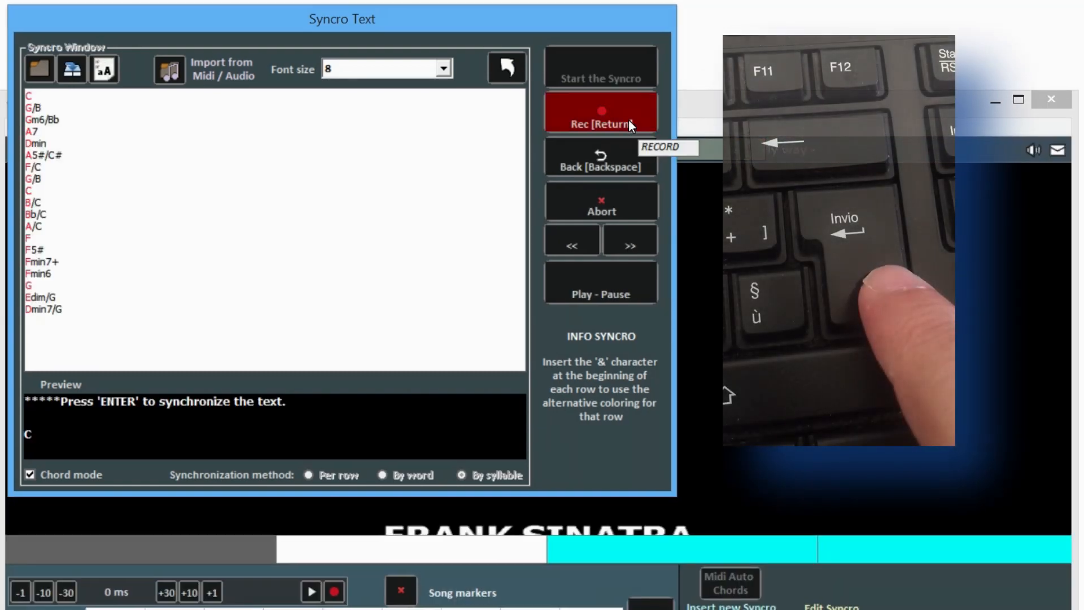
key("Return")
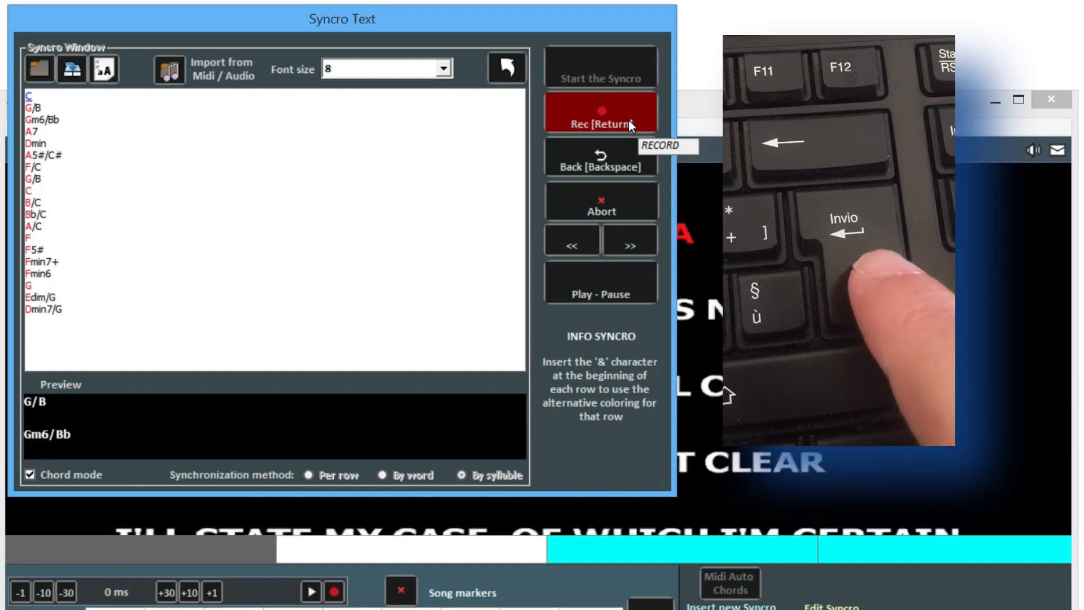
key("Return")
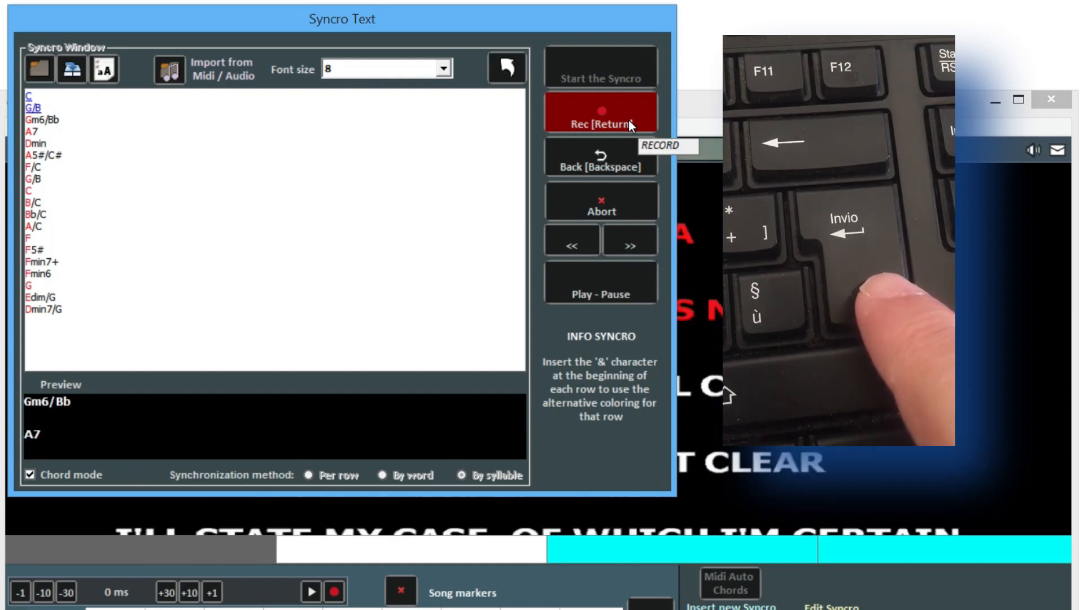
key("Return")
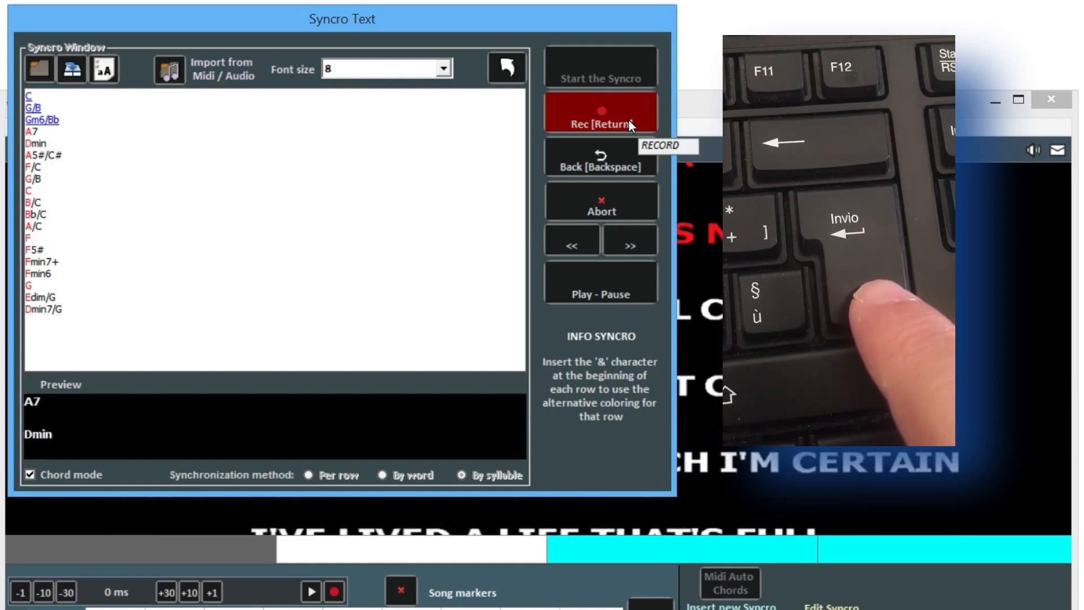
key("Return")
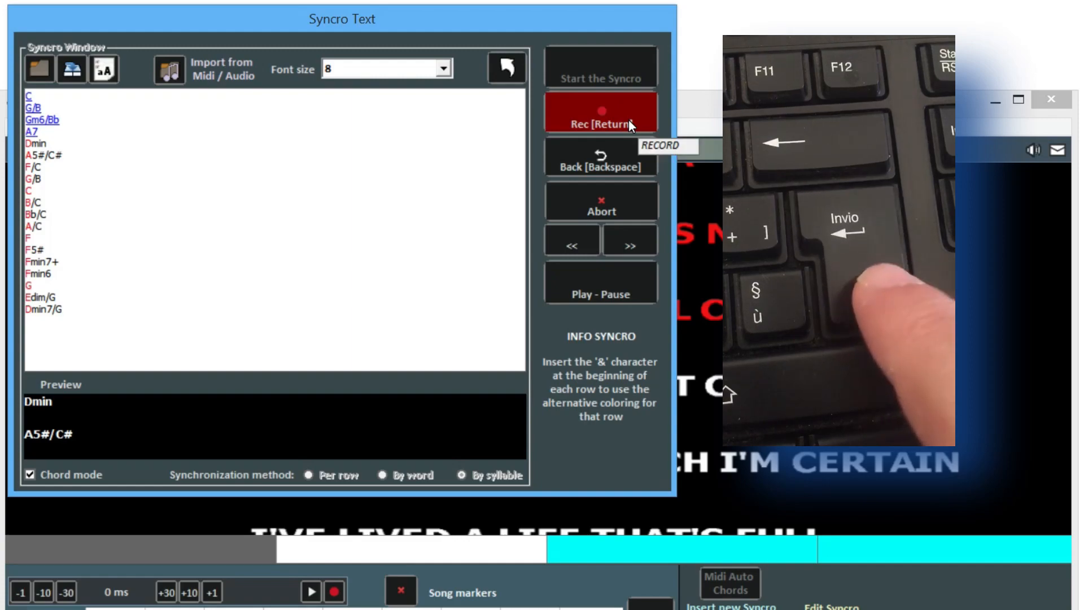
key("Return")
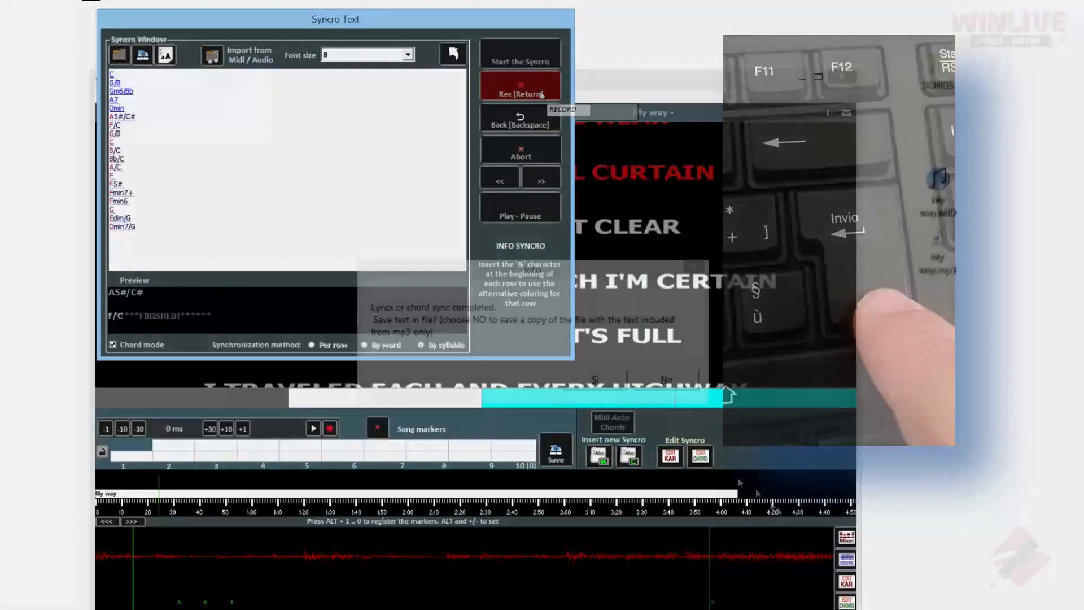
Save the synced chords and karaoke edits to My way from the Karaoke/Chords Edit panel
left_click(603, 385)
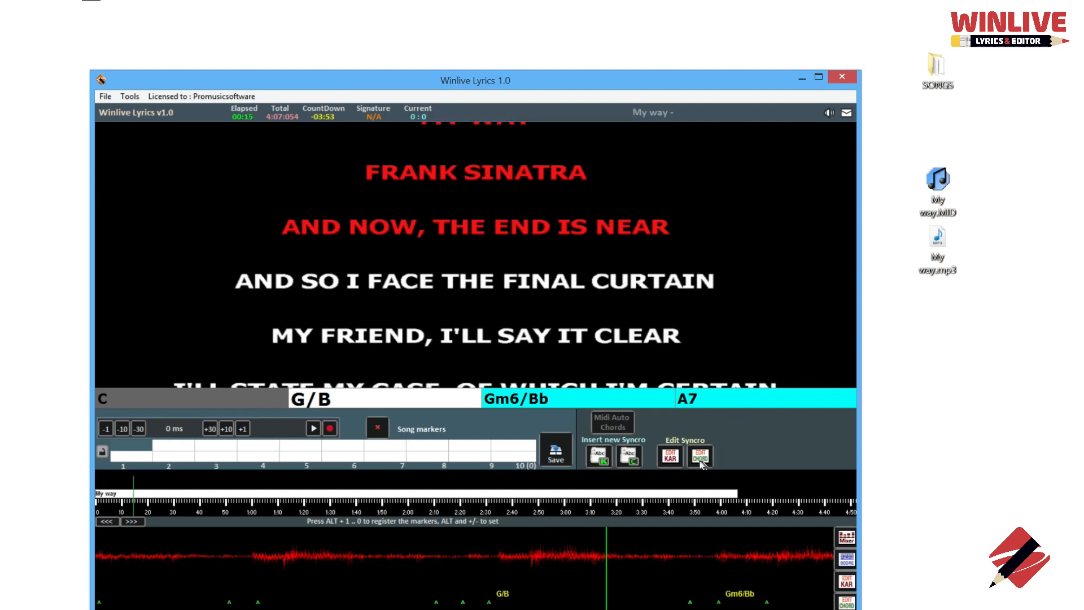
left_click(700, 462)
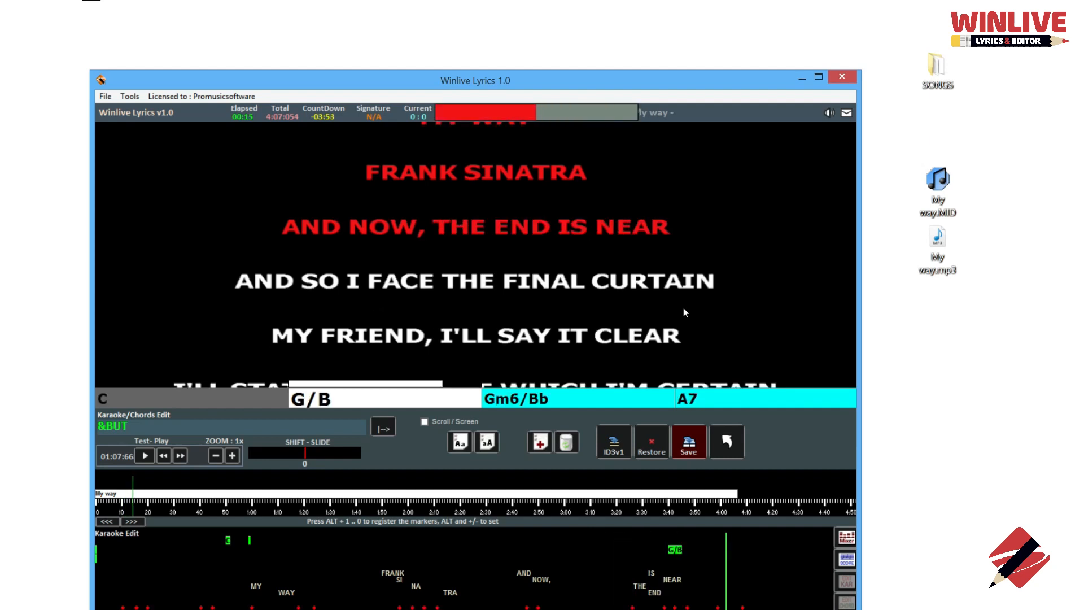
left_click(689, 449)
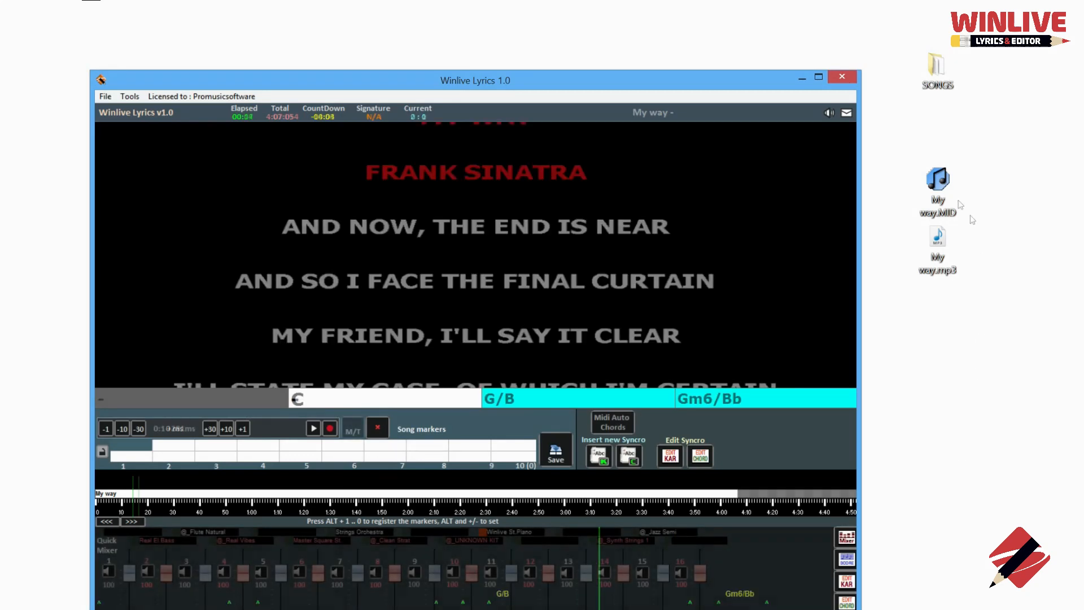
Load My way.MID, run Midi Auto Chords (C, C#dim, Dmin, CMaj7) and select marker slot 1
left_click_drag(933, 188, 626, 222)
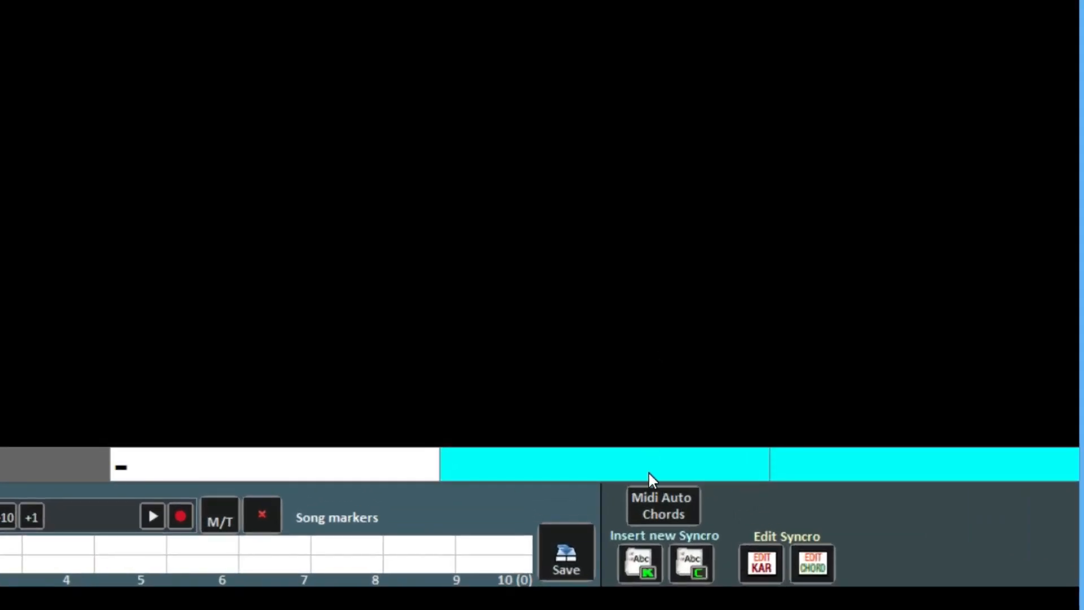
left_click(658, 509)
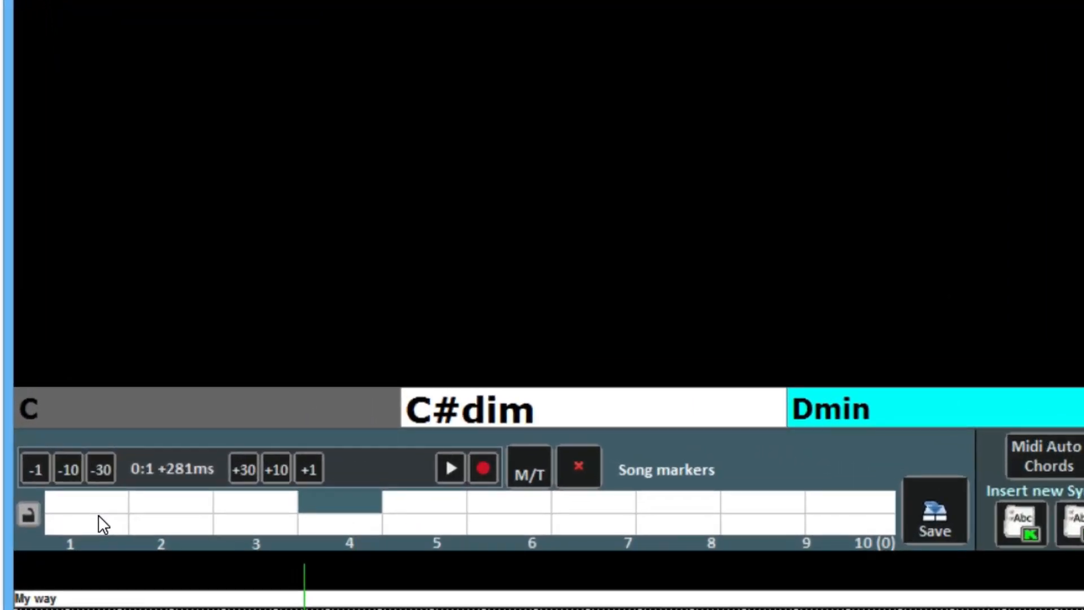
left_click(98, 515)
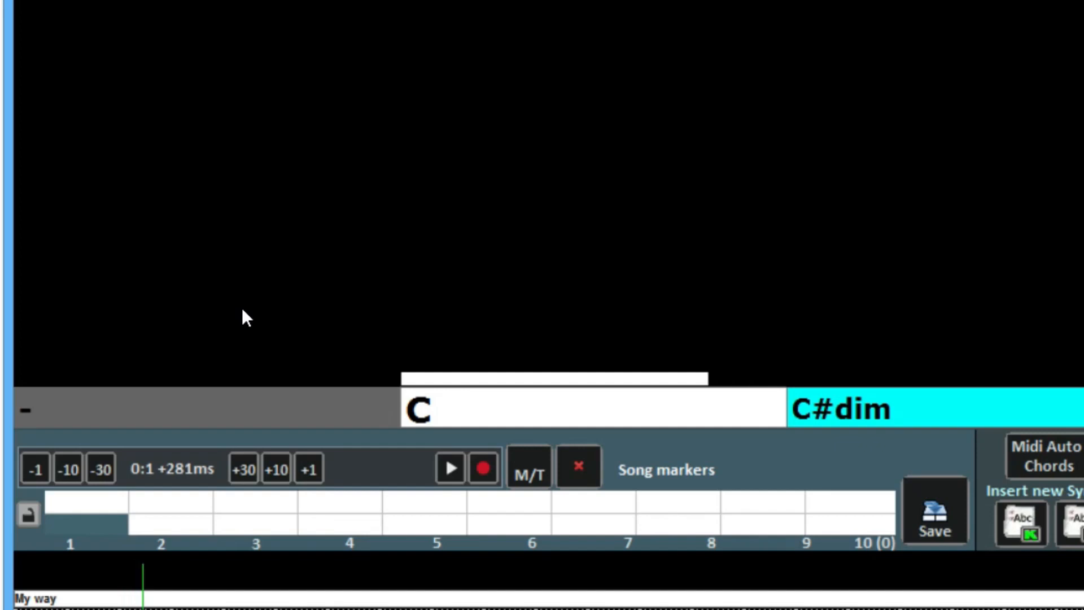
Drop song markers 1–4 during playback and show them in milliseconds (6579, 8446, 10467, 12634)
key("1")
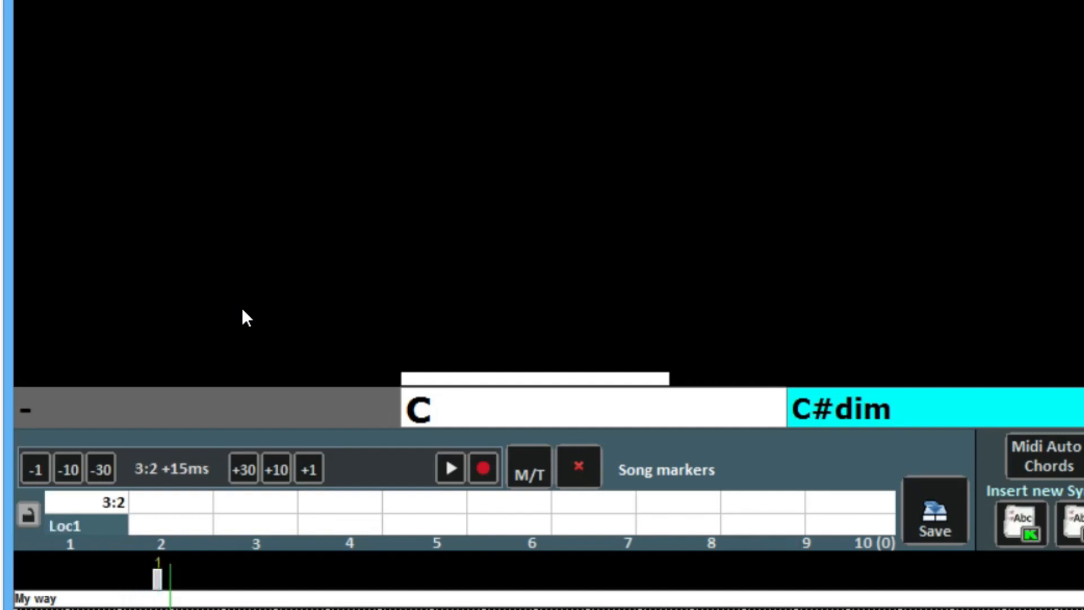
key("2")
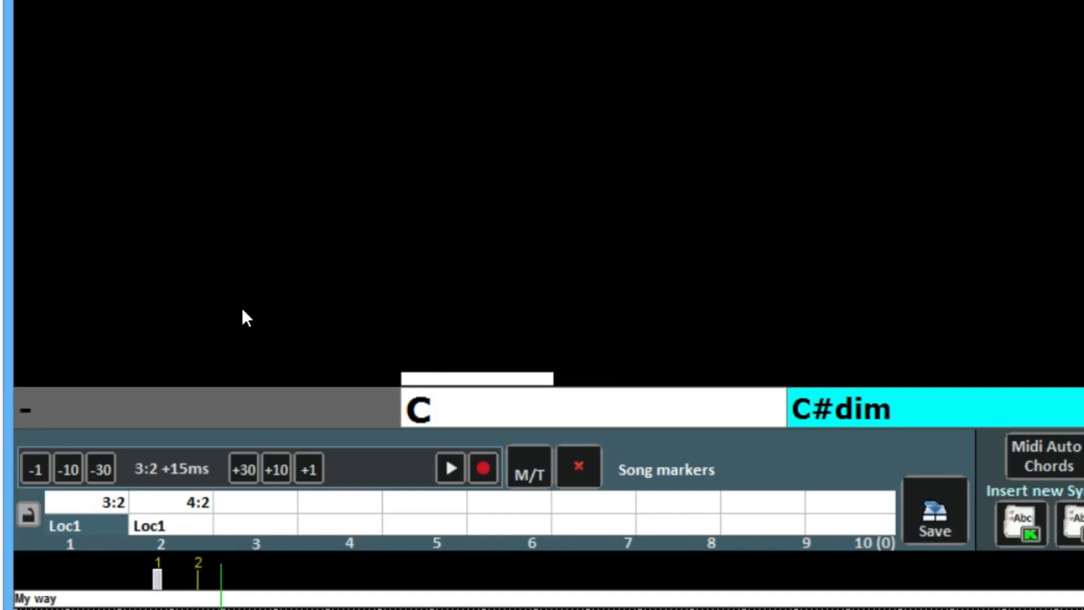
key("3")
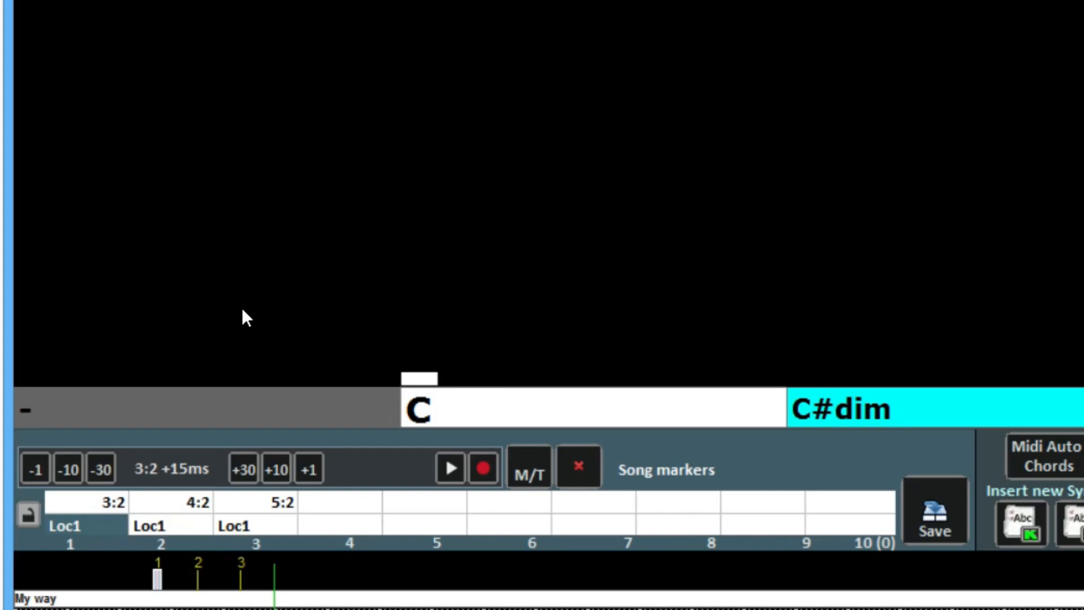
key("4")
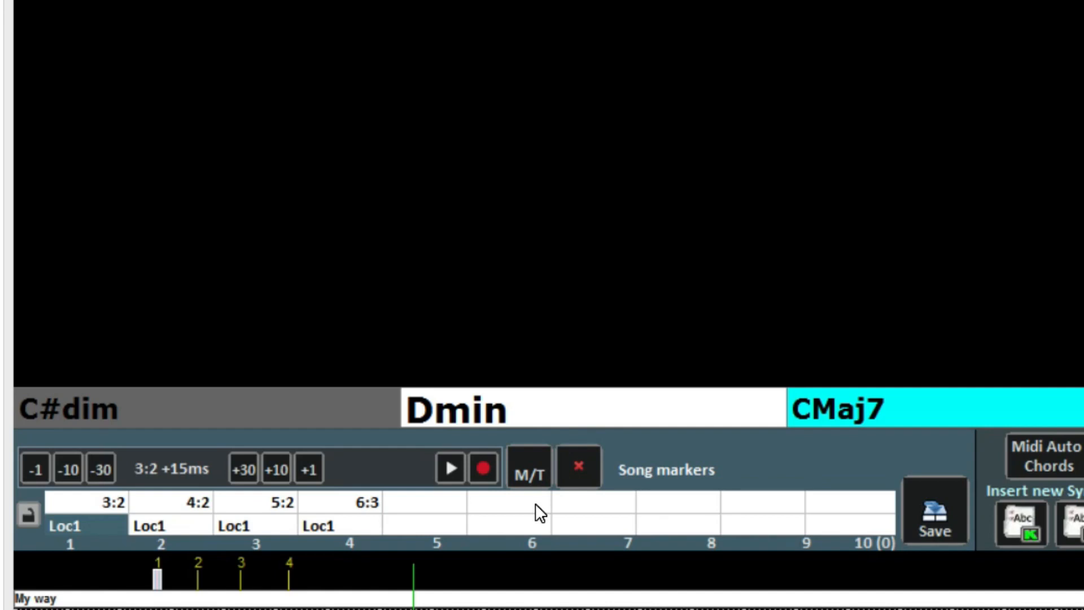
left_click(534, 460)
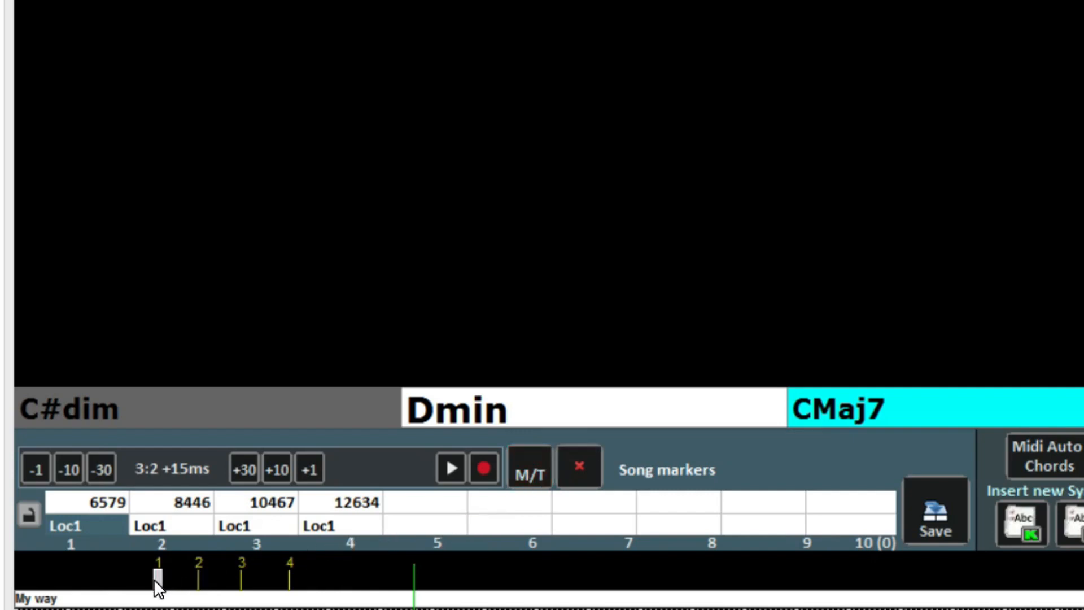
Move song marker 1 earlier to 5940 and name it INTRO
mouse_move(154, 580)
left_mouse_down()
mouse_move(121, 583)
mouse_move(145, 580)
left_mouse_up()
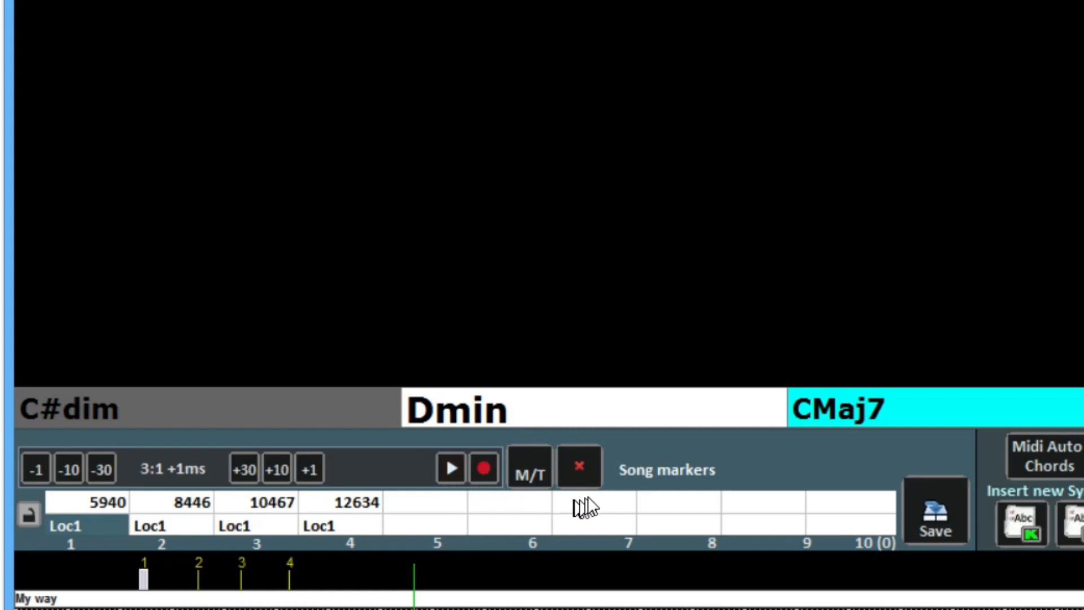
double_click(71, 524)
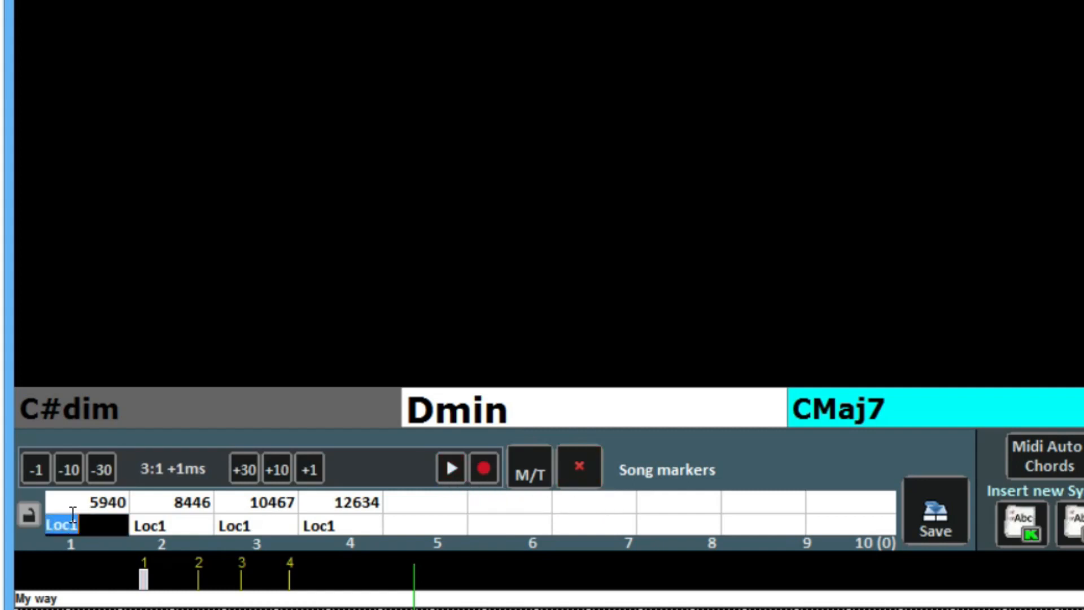
type("INTRO")
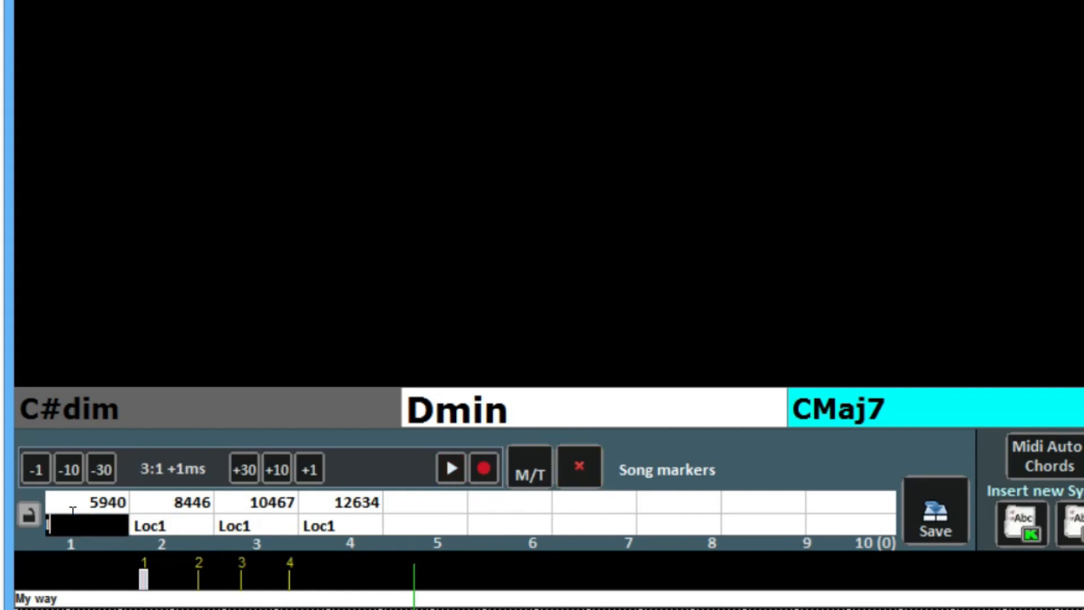
key("Return")
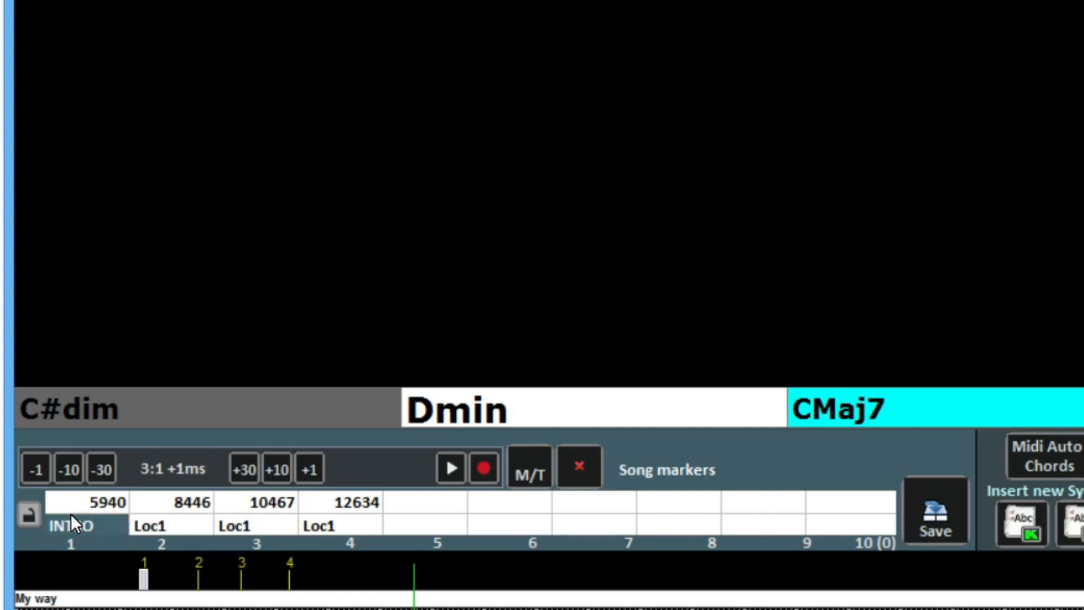
Name song marker 2 VERSE and save the markers to the song
double_click(153, 527)
type("VERSE")
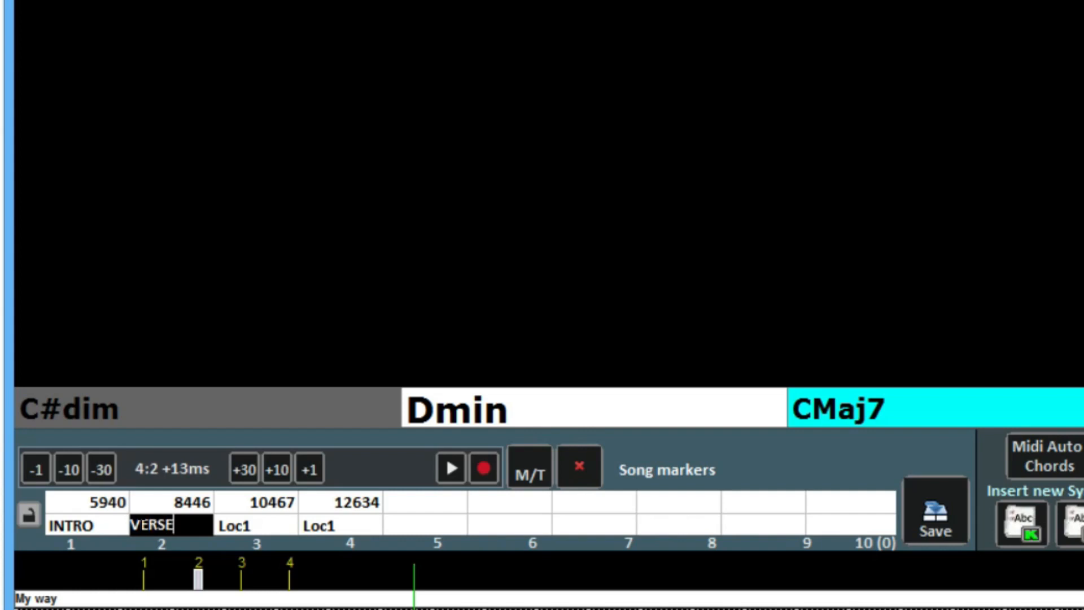
key("Return")
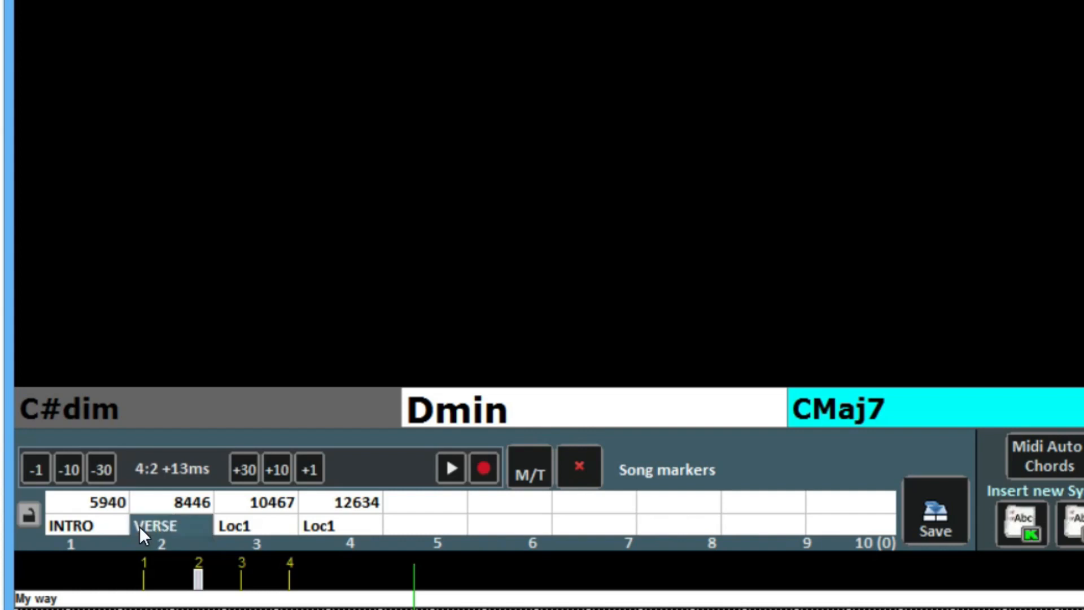
left_click(916, 515)
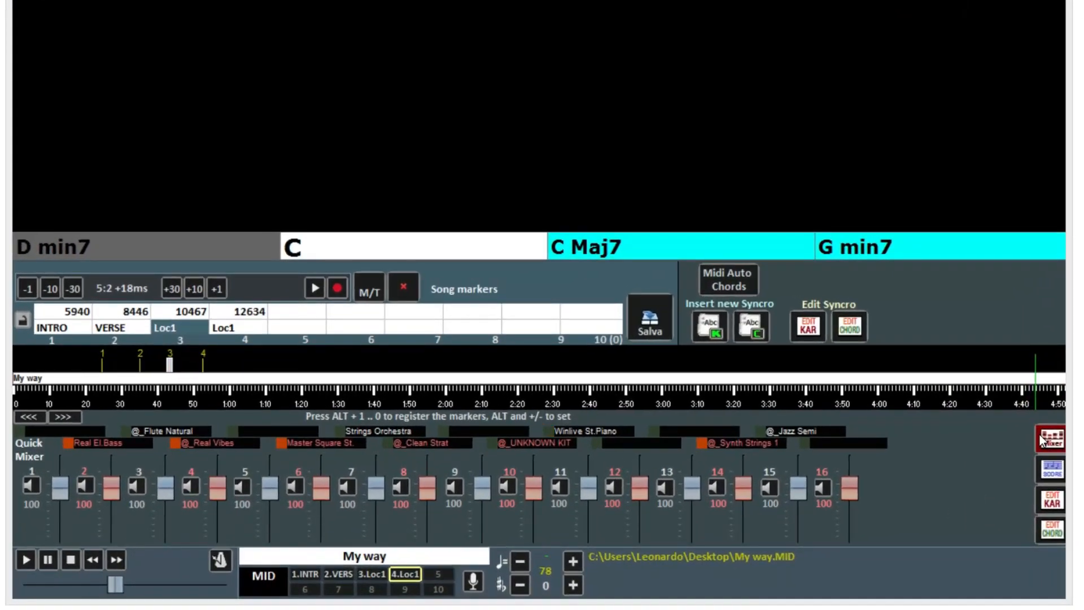
left_click(1048, 471)
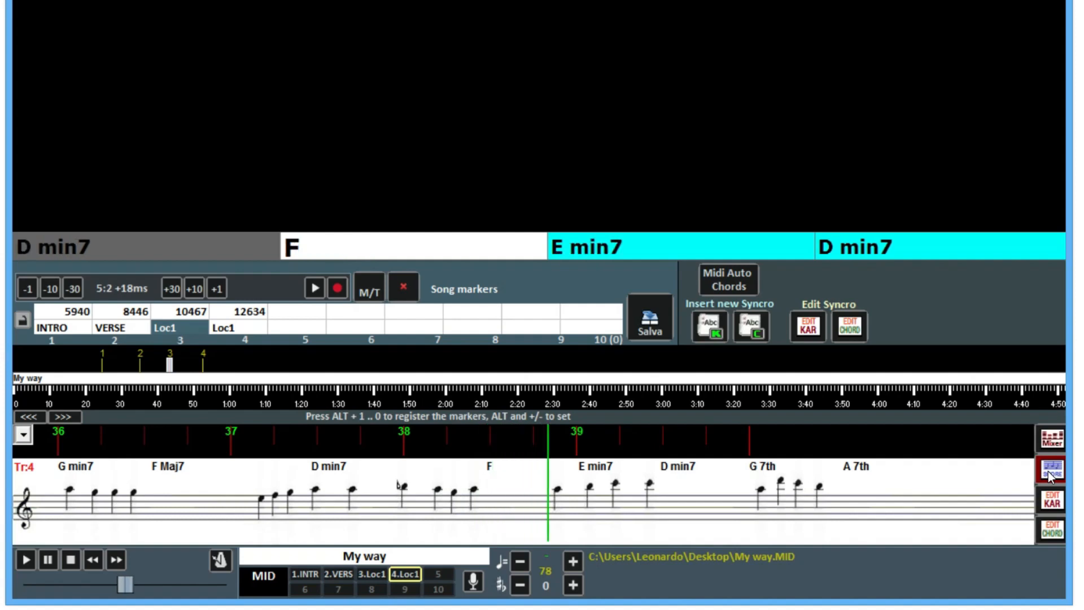
left_click(1050, 442)
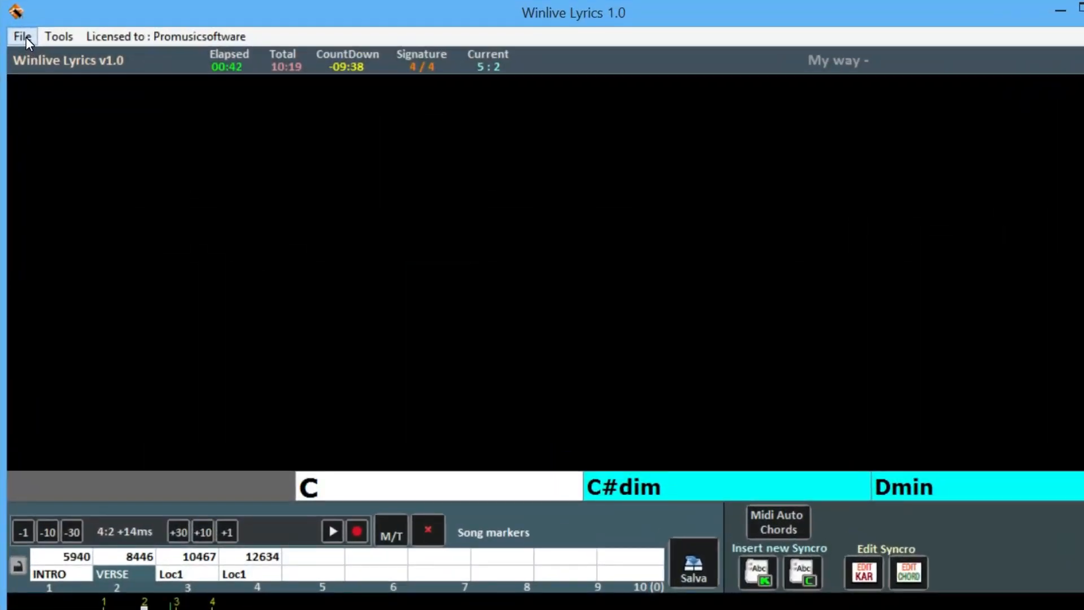
Through File > Save File, keep Yamaha XF Chords as the MIDI chord saving format
left_click(23, 36)
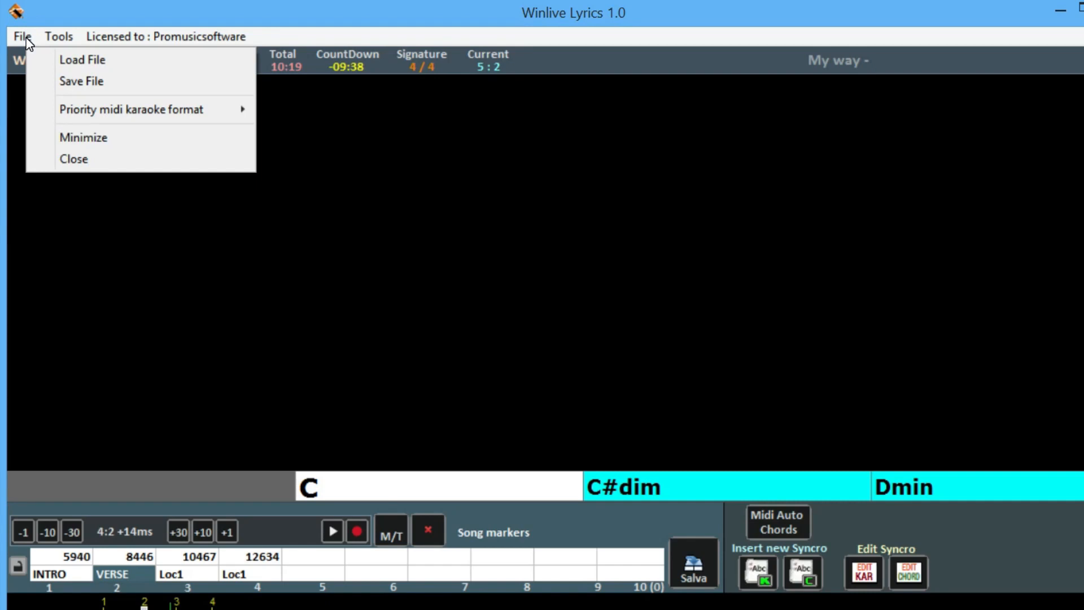
left_click(38, 85)
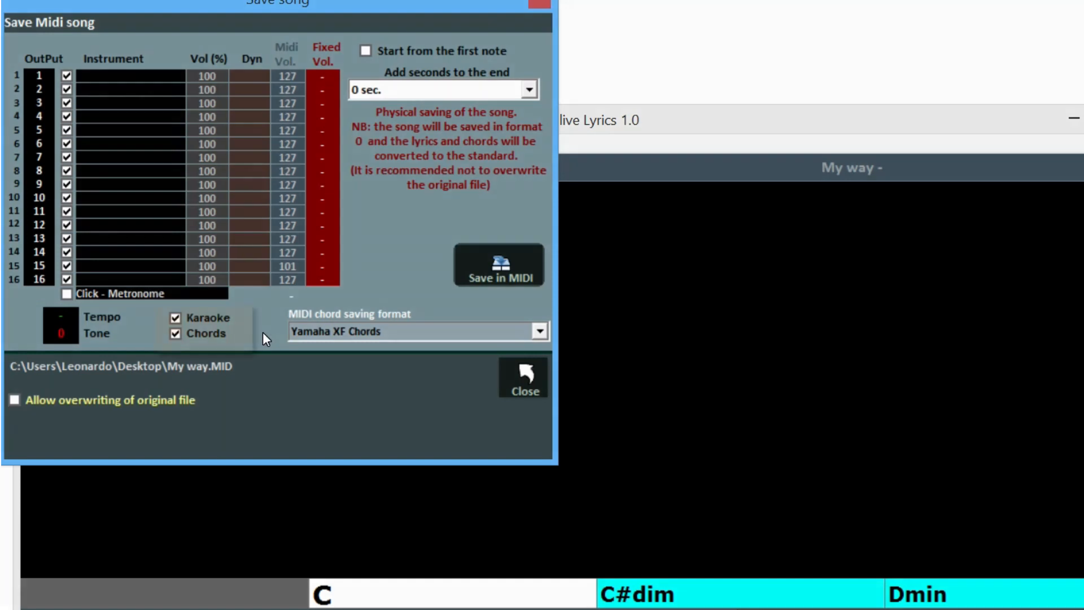
left_click(341, 333)
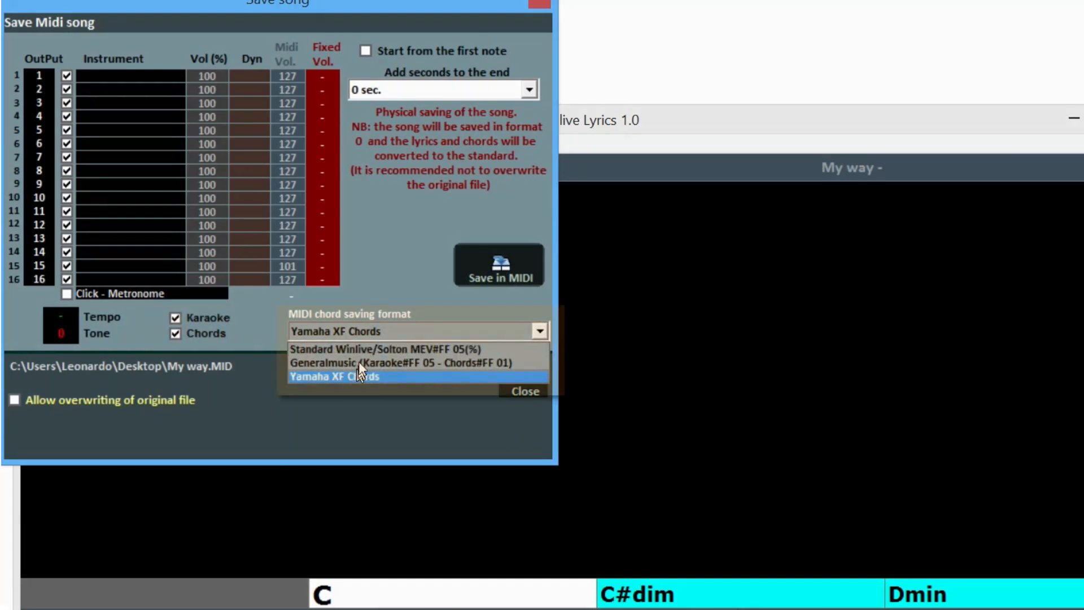
left_click(414, 294)
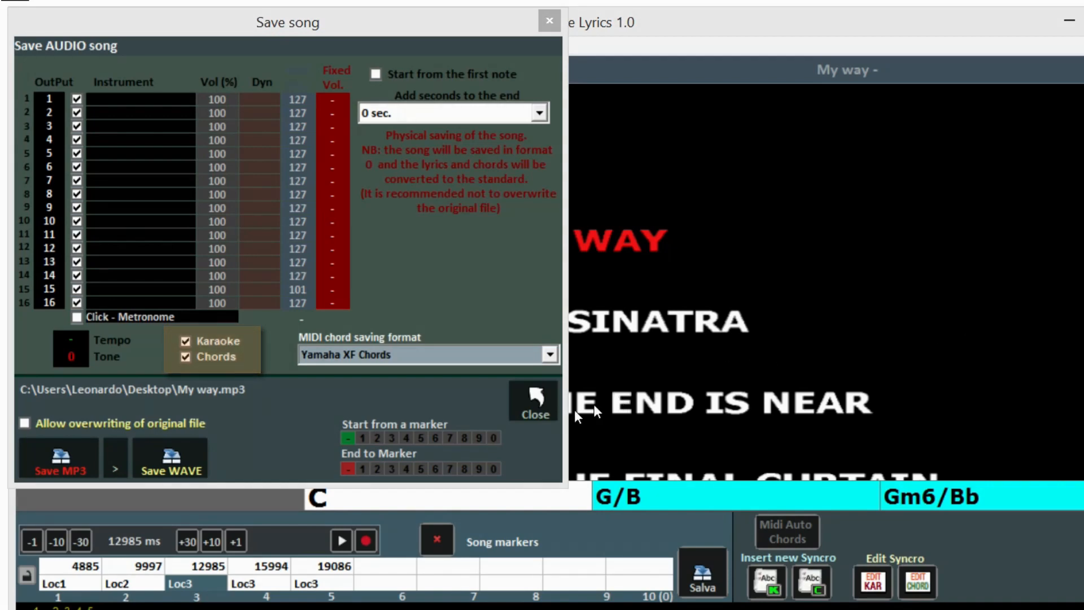
Set the MP3 export from marker 1 to marker 4 at Media (stereo) 128Kbs, then close the window
left_click(358, 442)
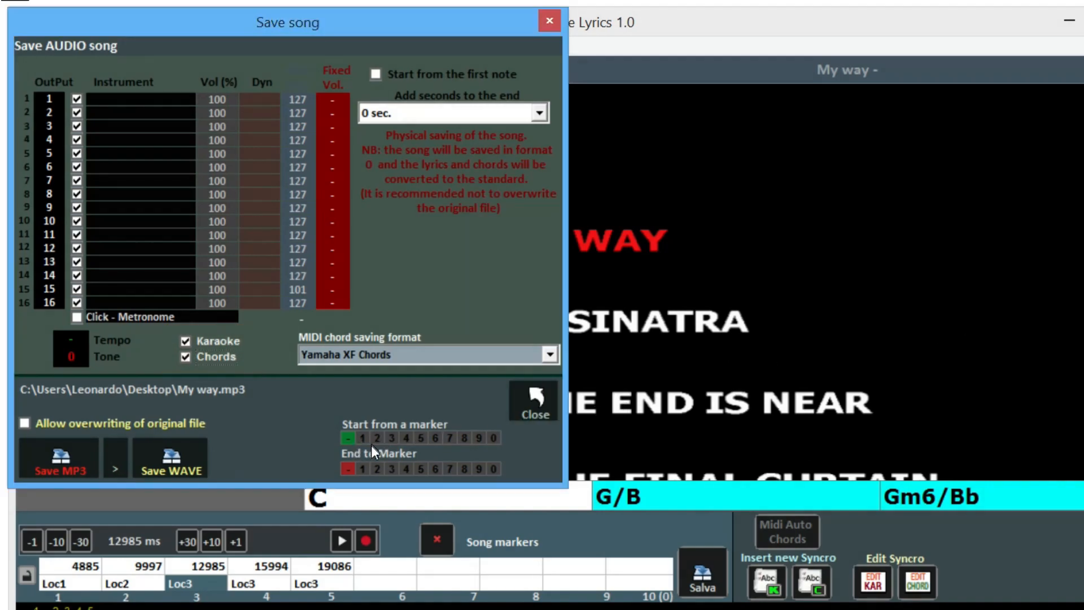
left_click(405, 469)
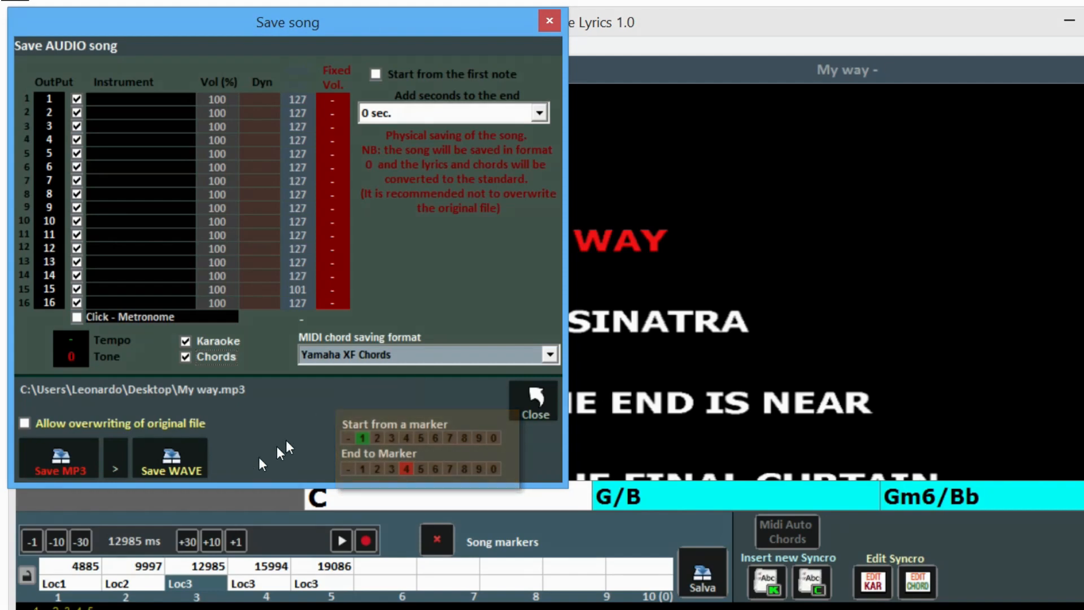
left_click(114, 463)
left_click(113, 459)
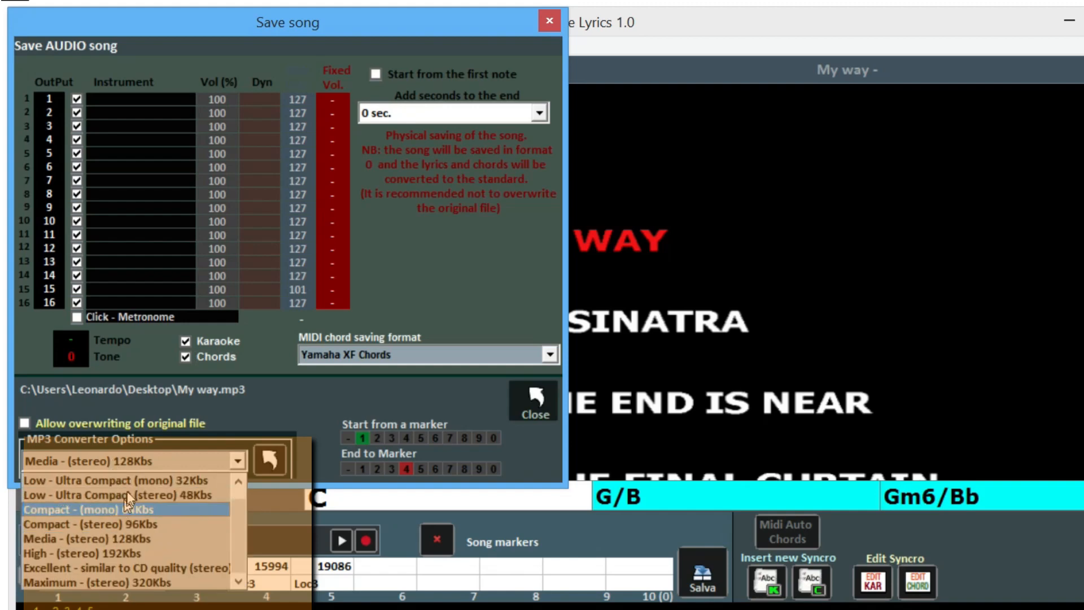
left_click(275, 402)
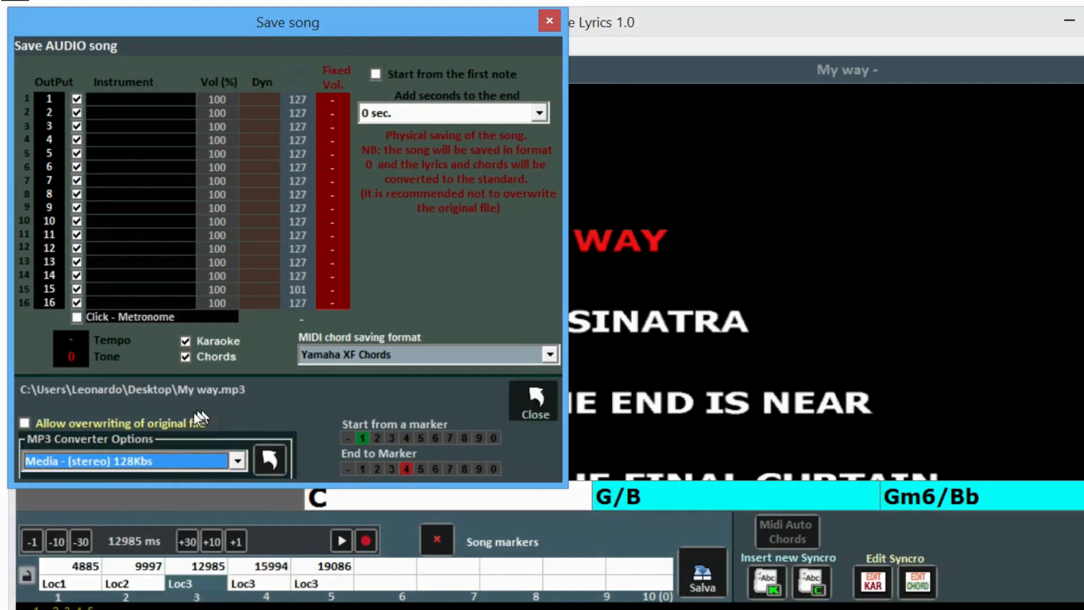
left_click(171, 423)
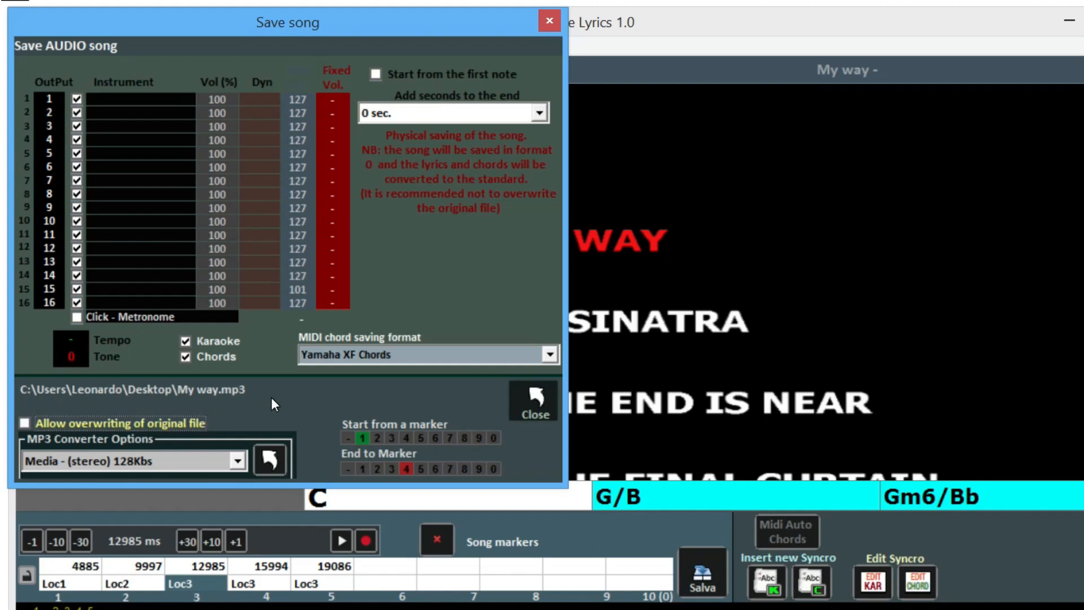
left_click(533, 398)
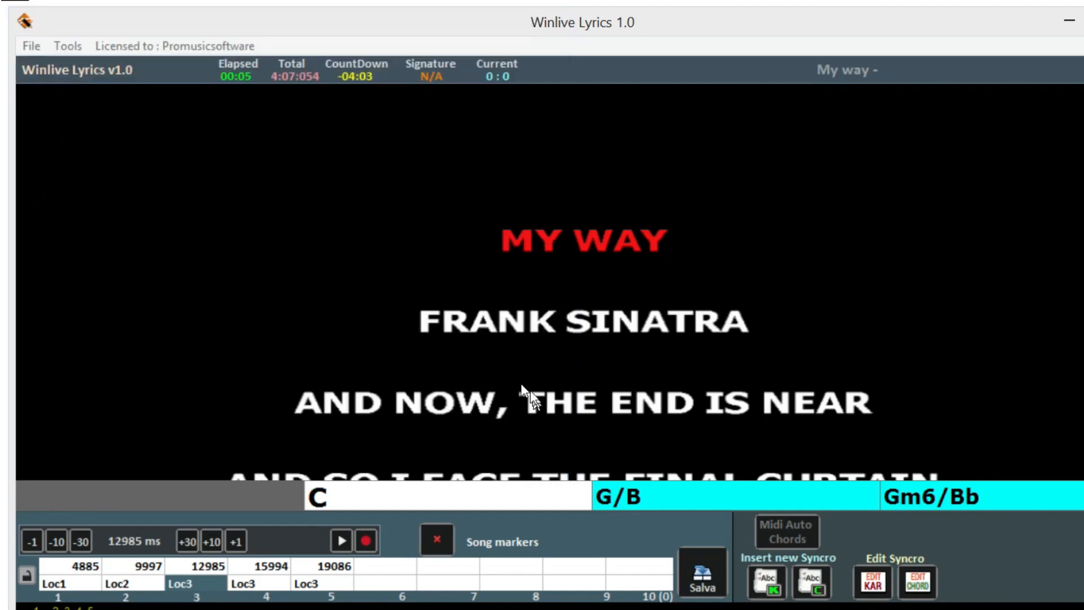
Leave the File menu and bring up the Tools menu to reach Options
left_click(28, 47)
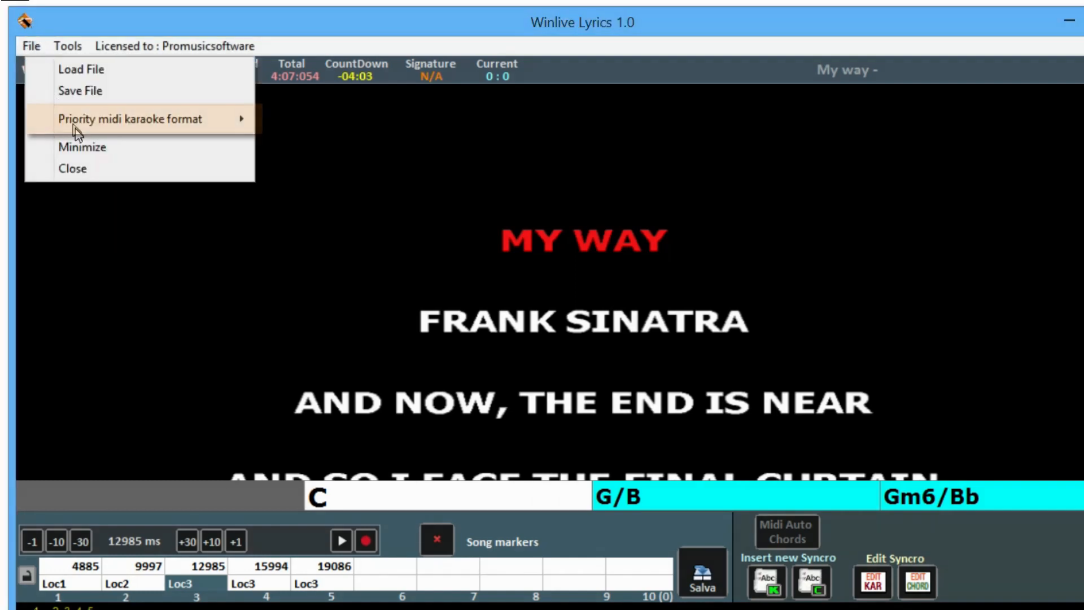
mouse_move(85, 131)
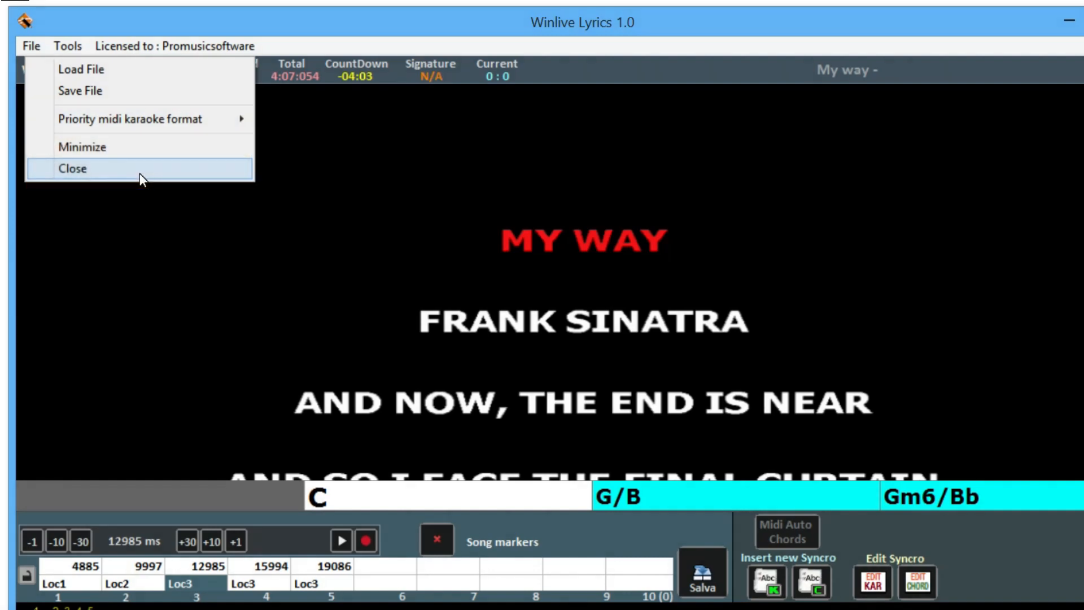
left_click(68, 46)
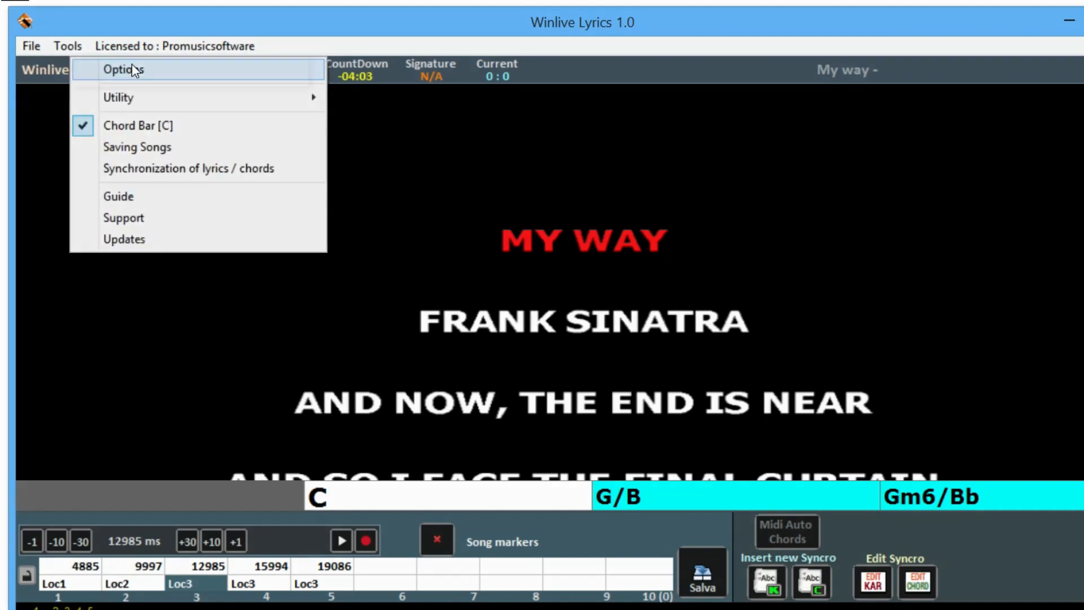
In Winlive Options, keep English chord notation and leave Exclude facing down unticked
left_click(132, 65)
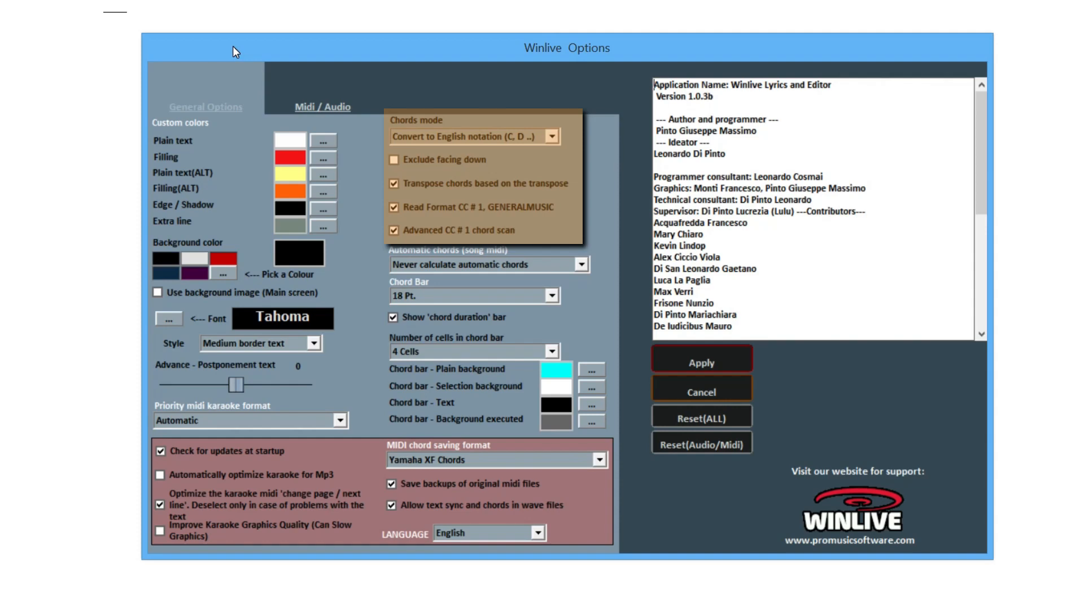
left_click(555, 135)
left_click(552, 136)
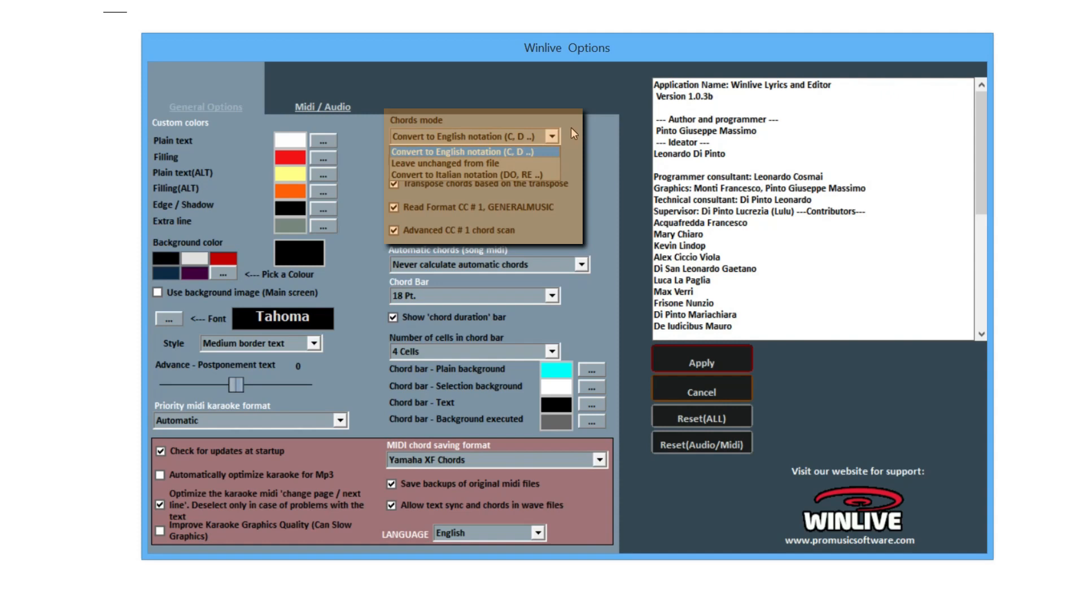
left_click(572, 129)
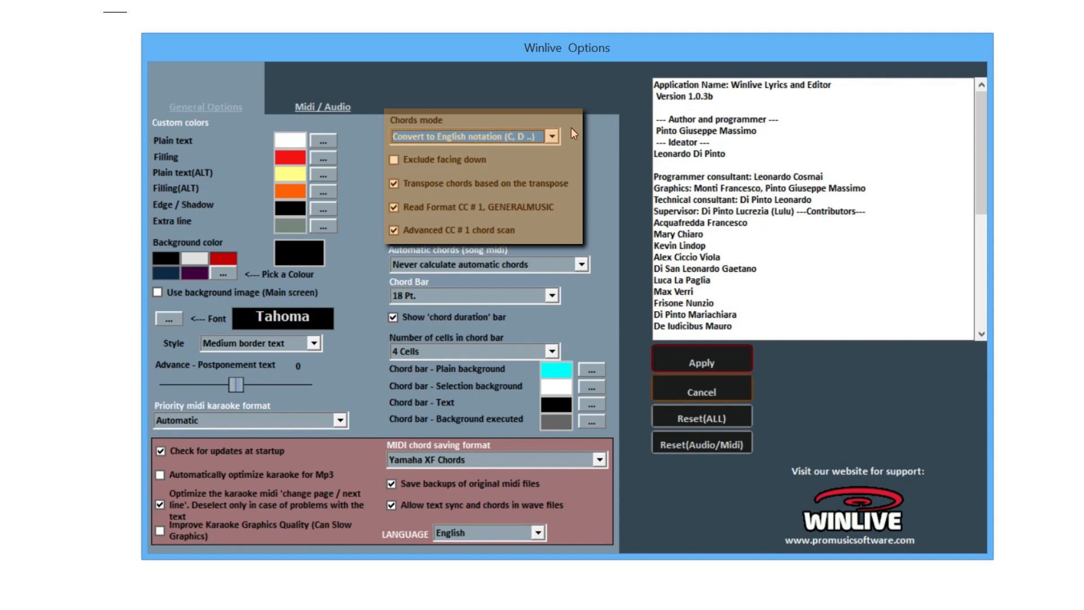
left_click(457, 160)
left_click(454, 159)
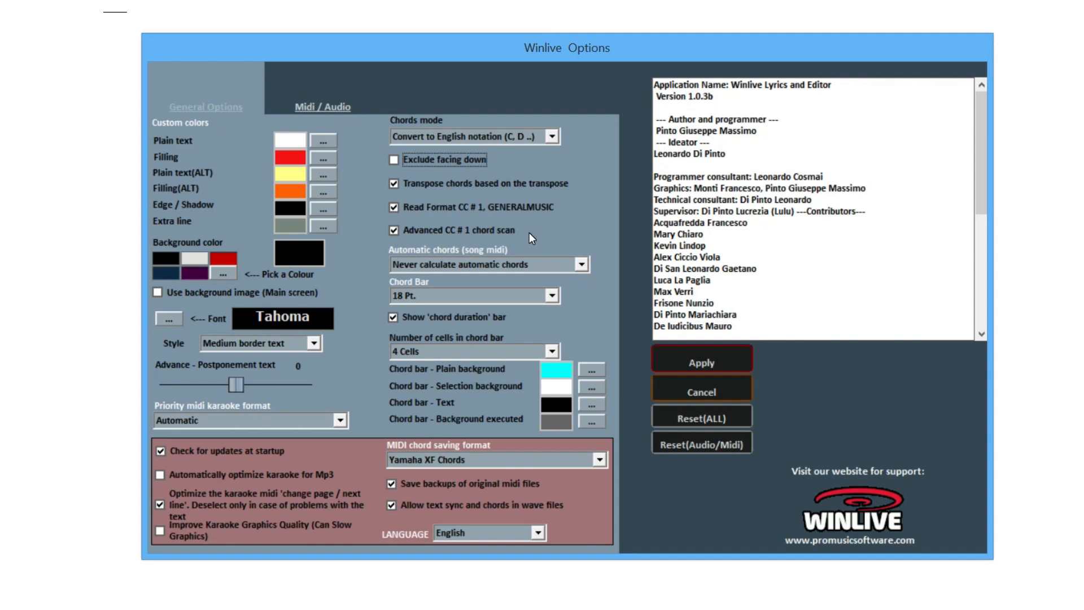
left_click(554, 271)
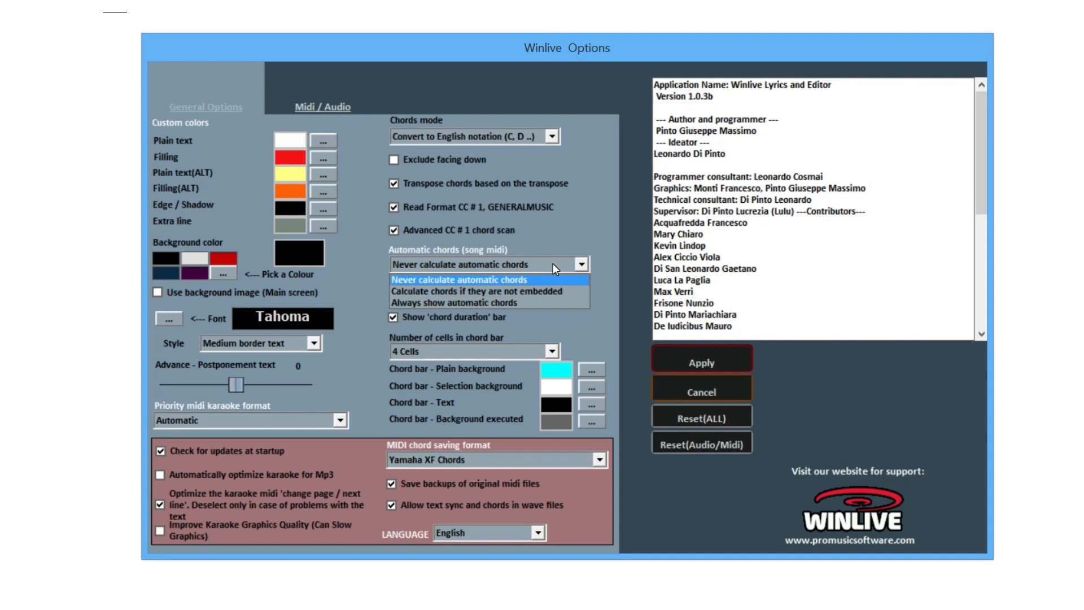
left_click(566, 232)
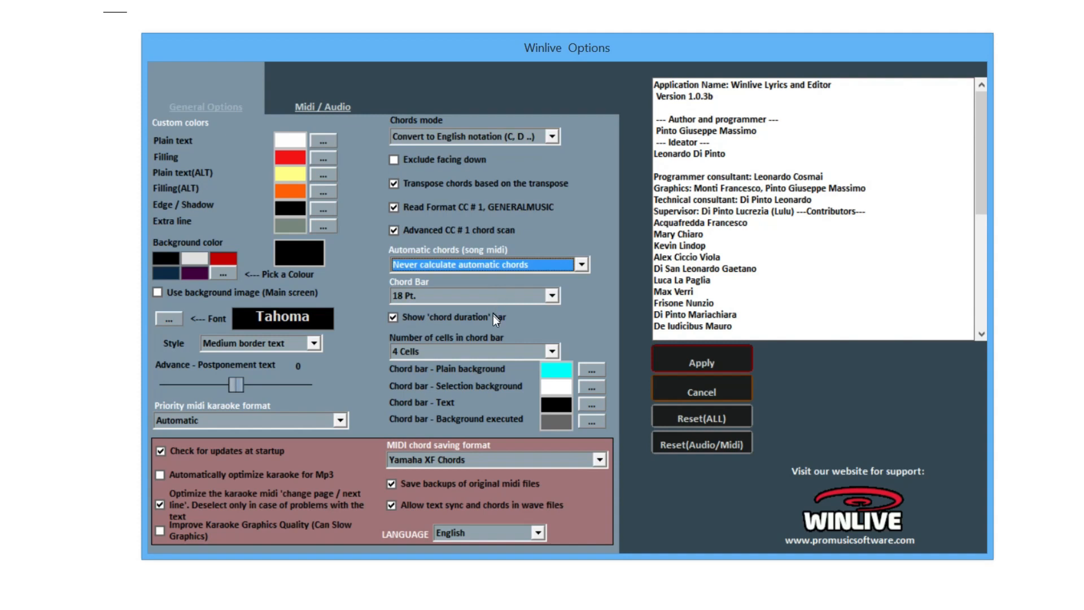
left_click(499, 350)
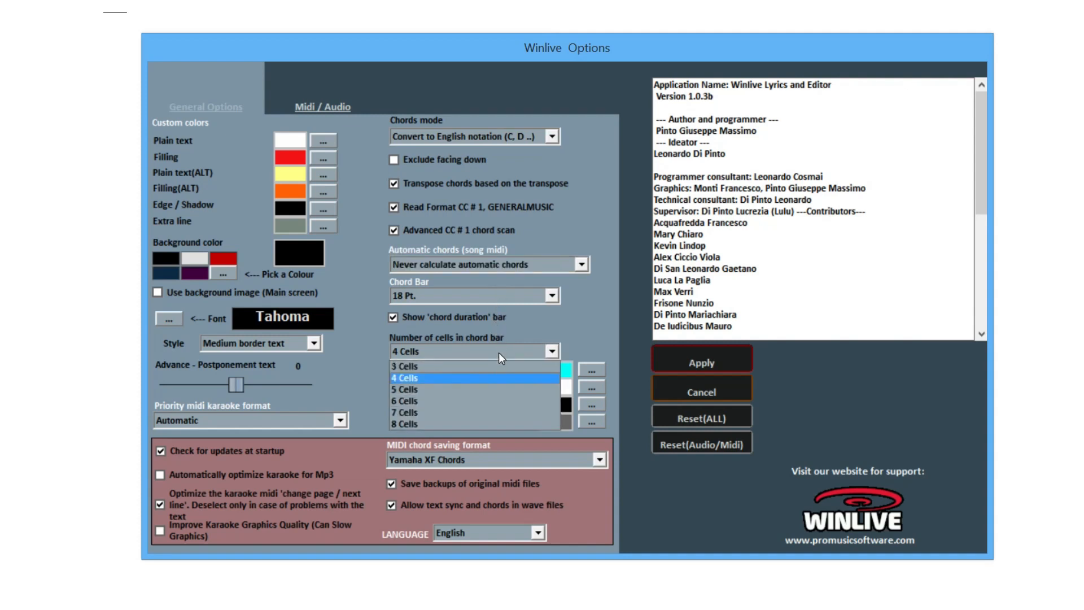
left_click(548, 317)
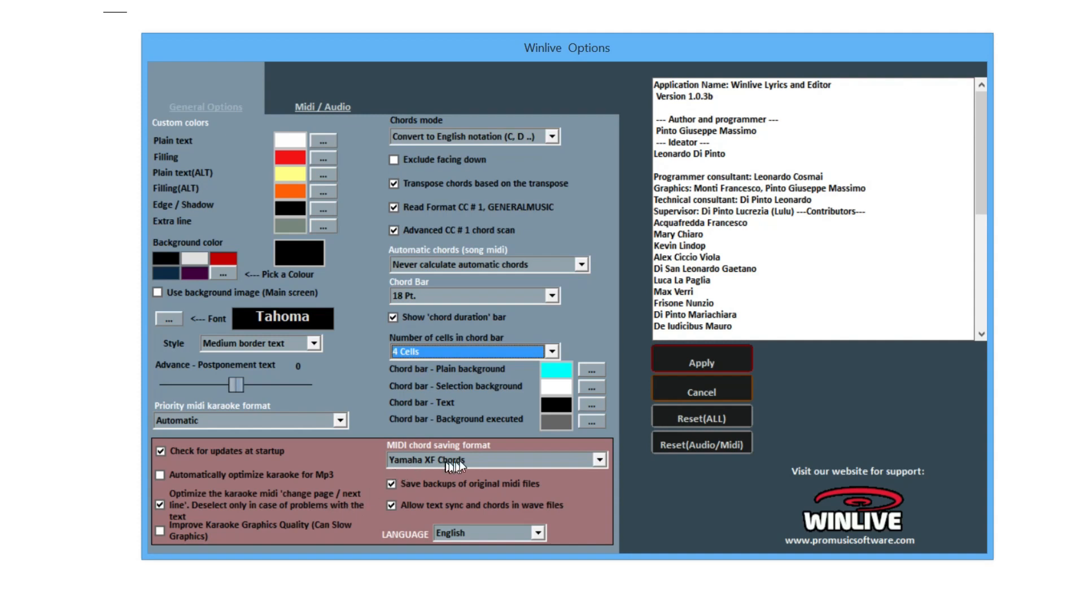
left_click(486, 460)
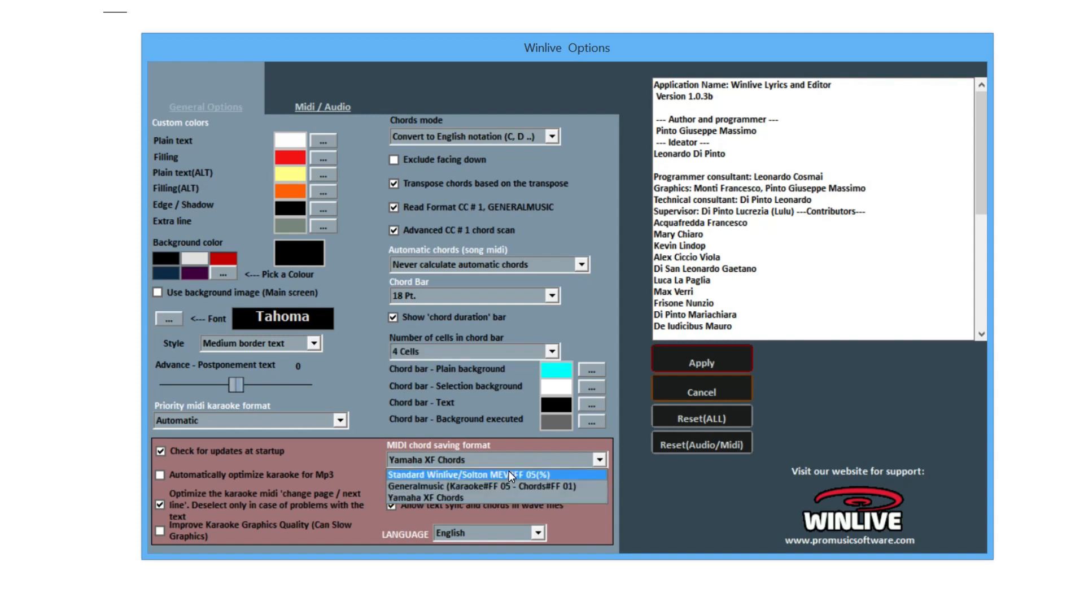
left_click(581, 516)
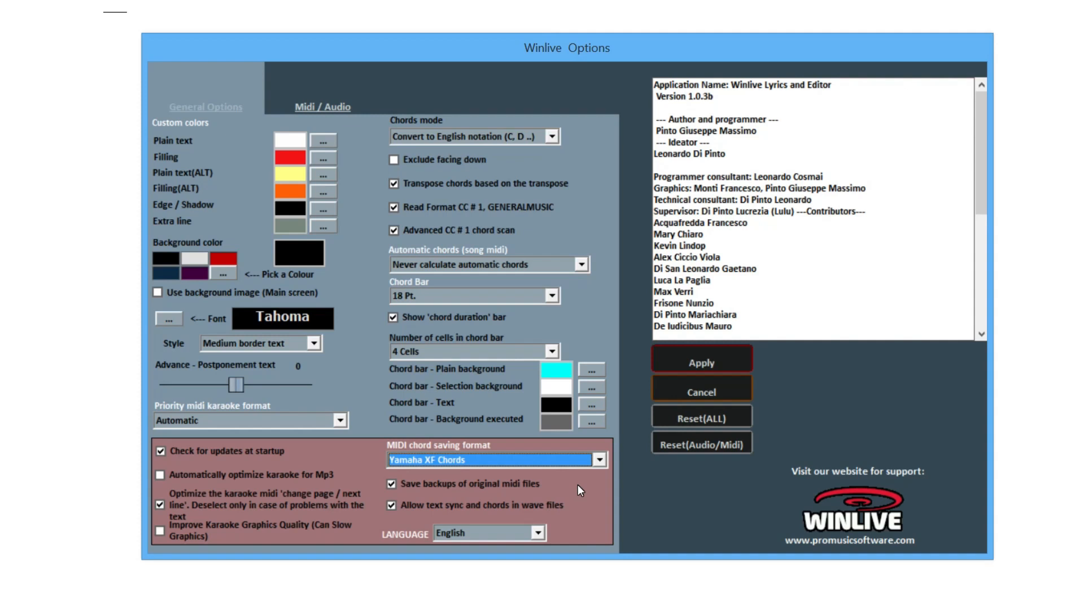
left_click(537, 534)
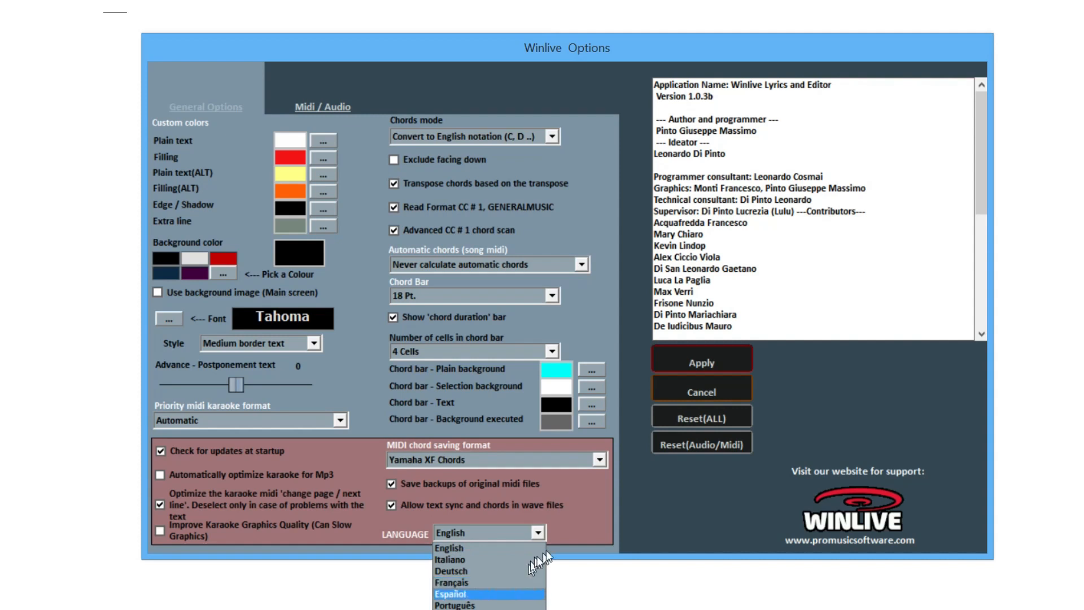
left_click(581, 517)
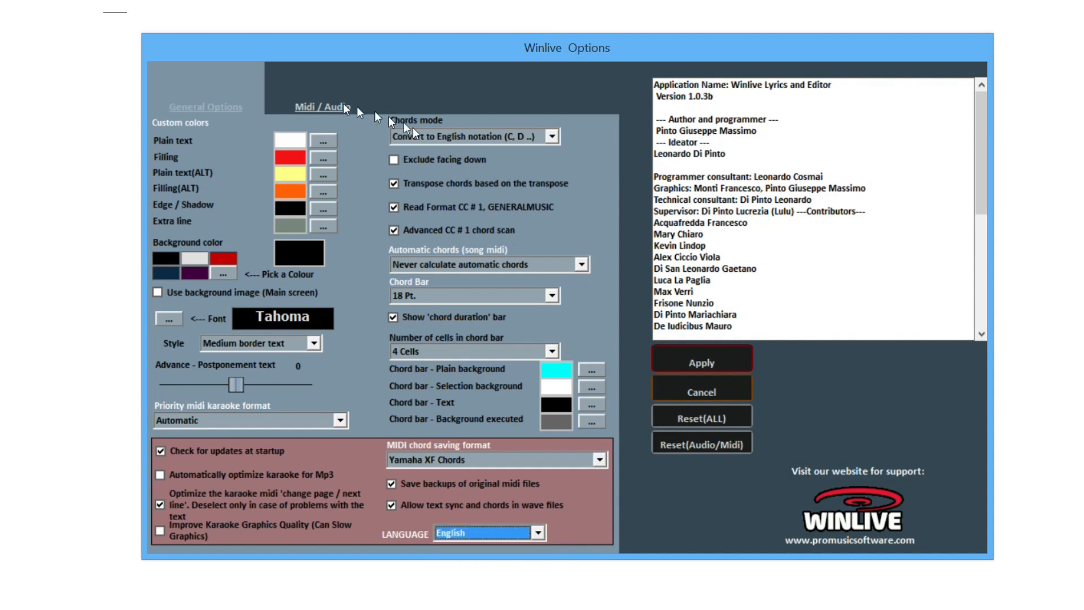
On the Midi / Audio tab, refresh devices, toggle the Winlive Synth Engine off and on, then cancel
left_click(329, 106)
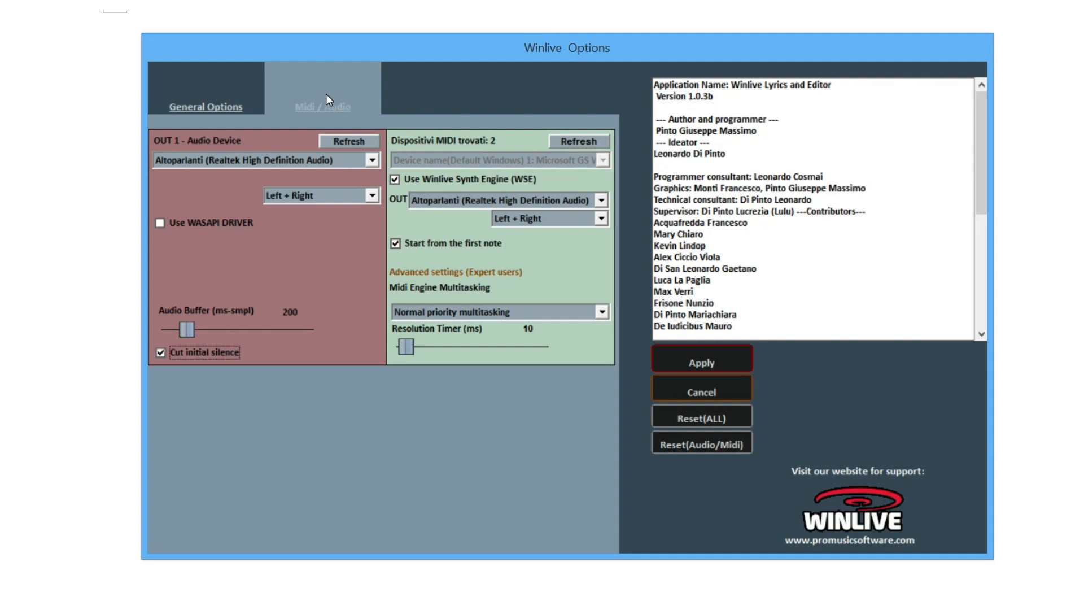
left_click(358, 143)
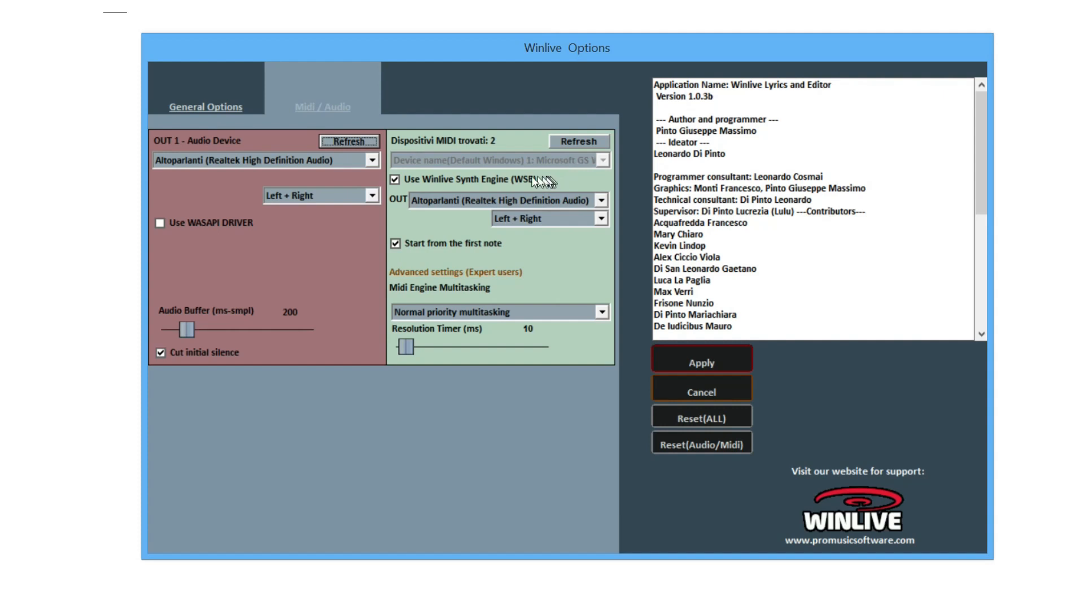
left_click(515, 180)
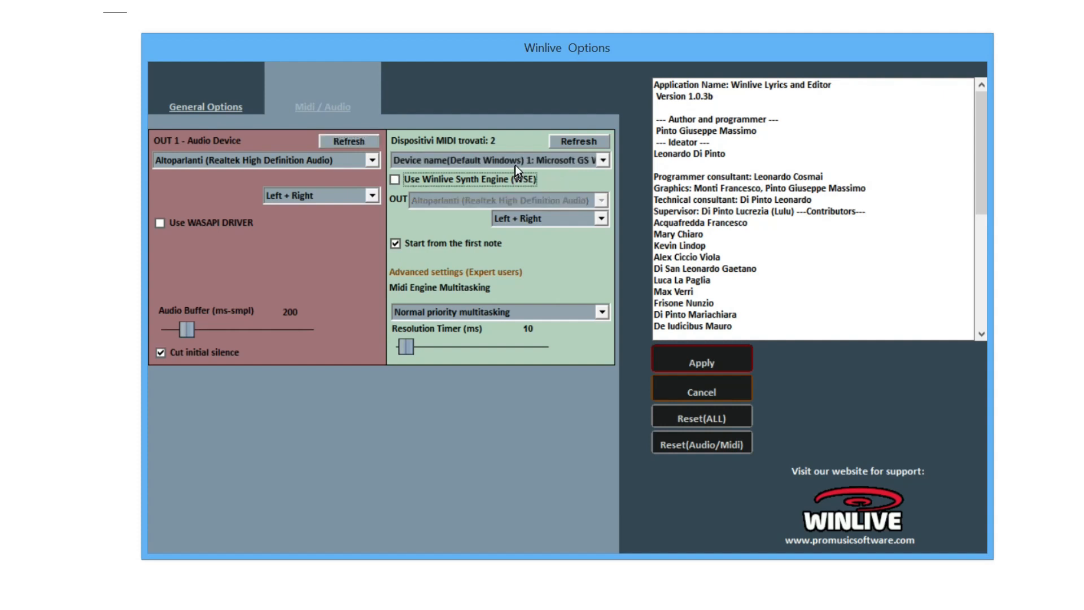
left_click(515, 179)
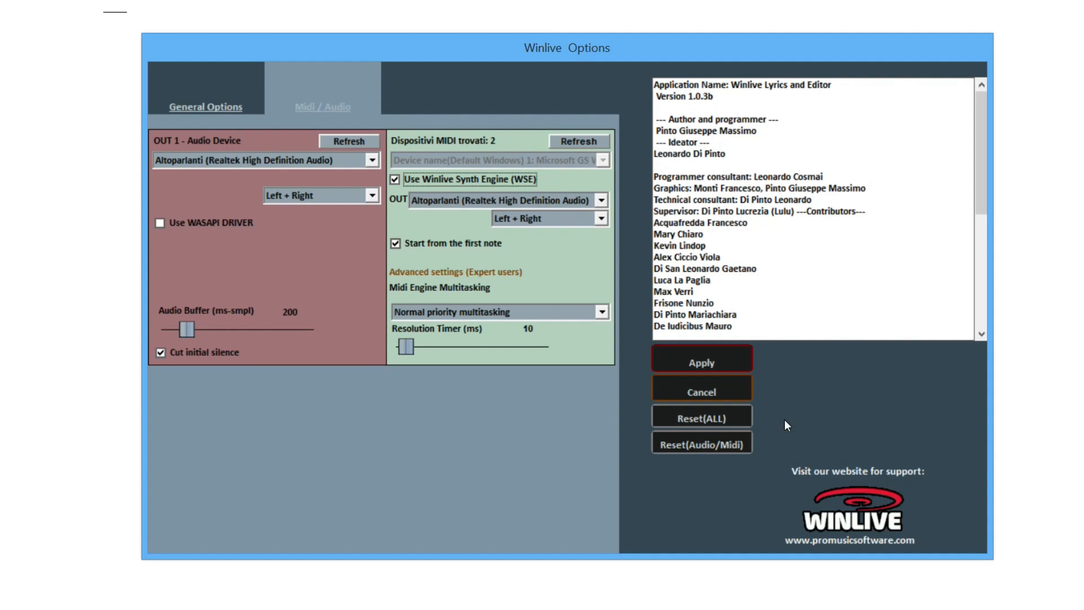
left_click(724, 387)
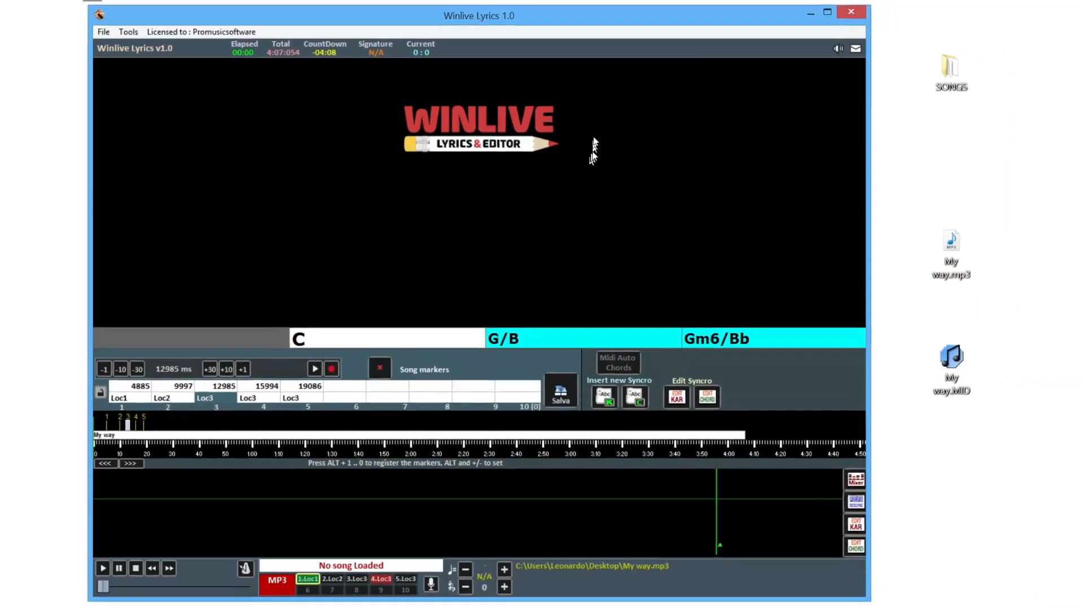
Put the karaoke display in FullScreen, then restore it to Normal window size
right_click(586, 134)
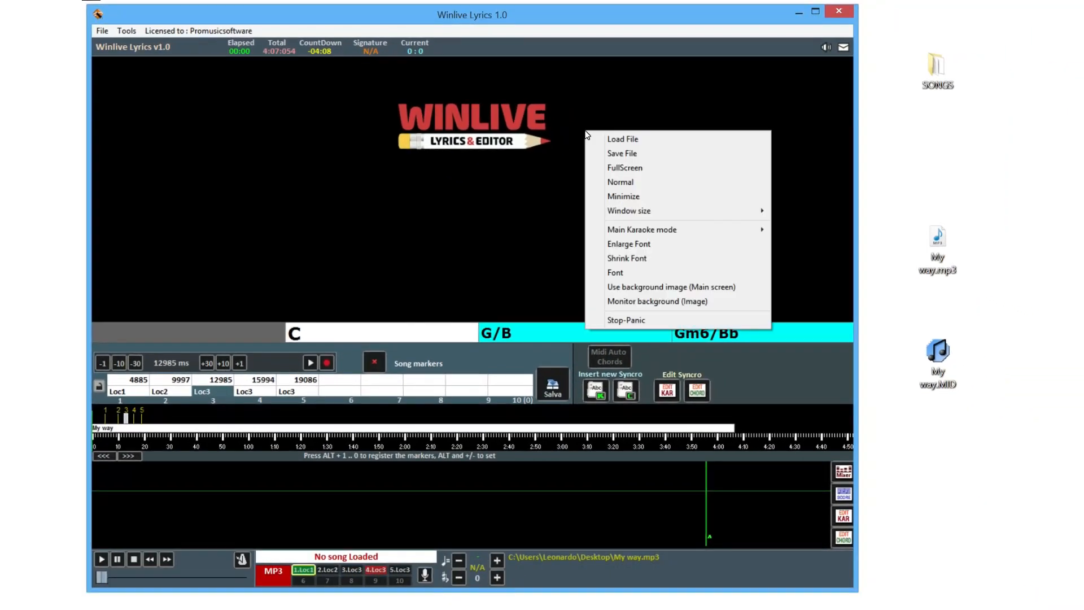
left_click(625, 168)
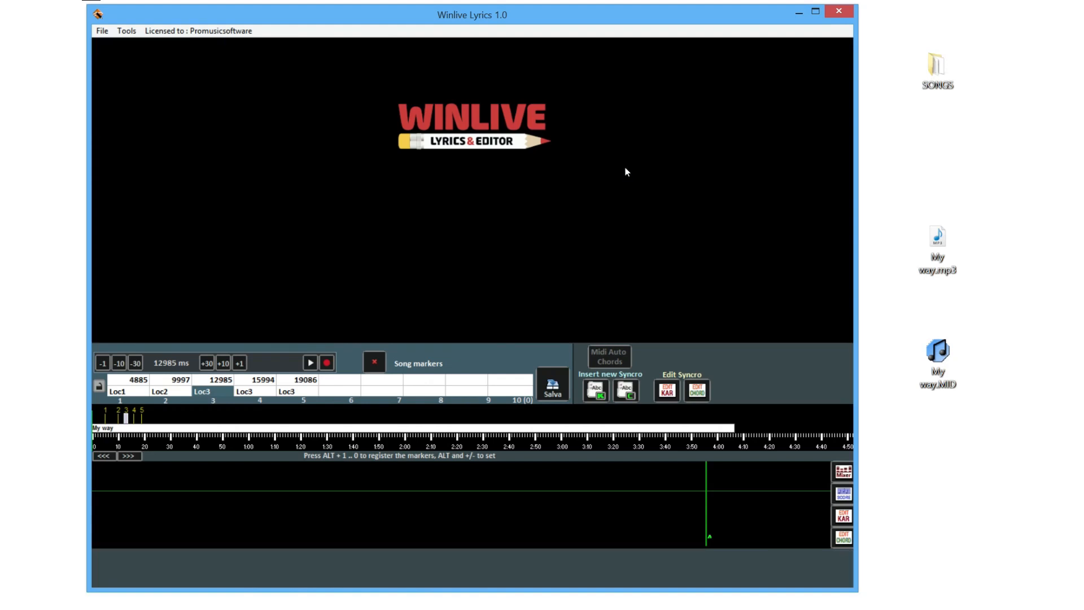
right_click(625, 169)
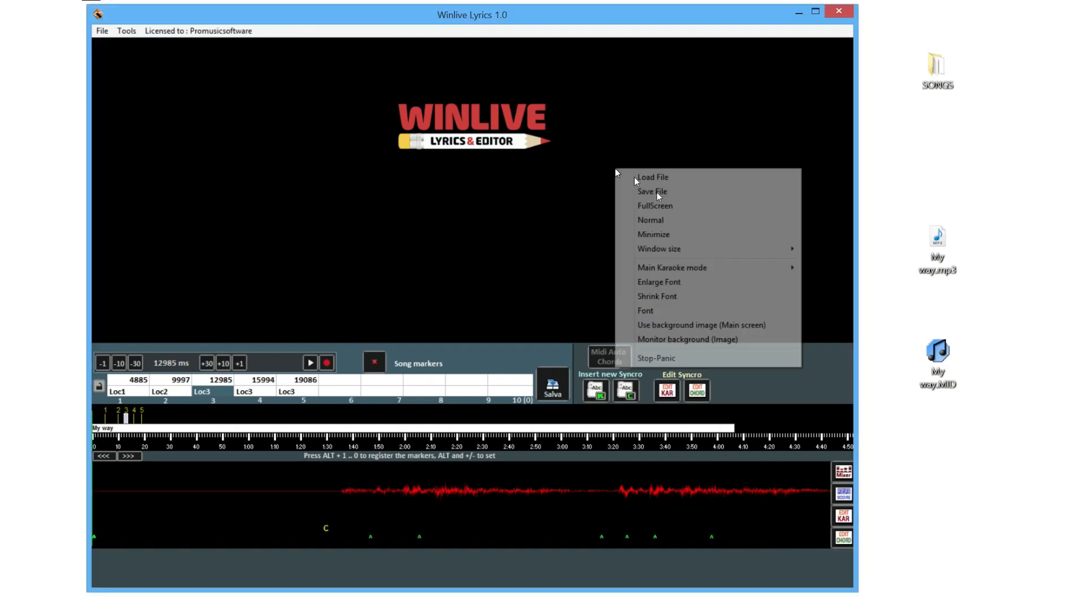
left_click(664, 221)
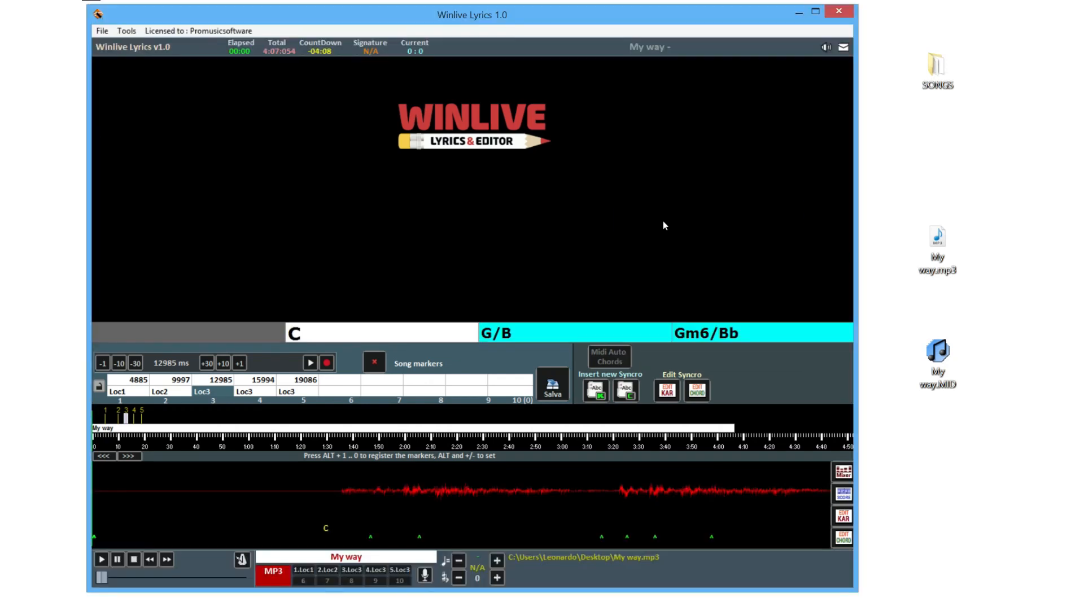
Enable 'Use background image (Main screen)' from the display's options list
right_click(660, 202)
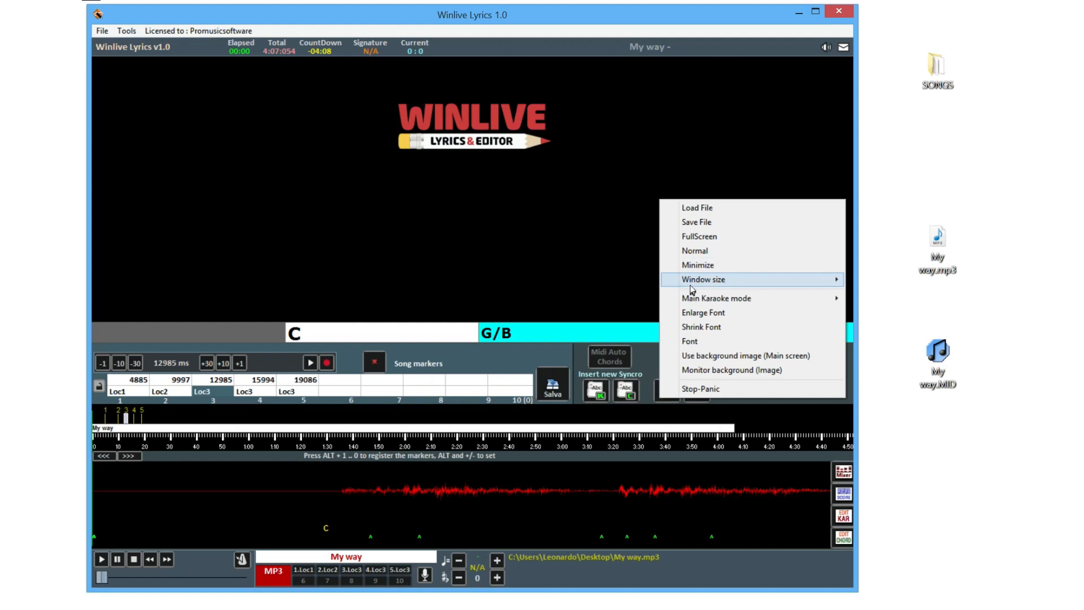
mouse_move(690, 284)
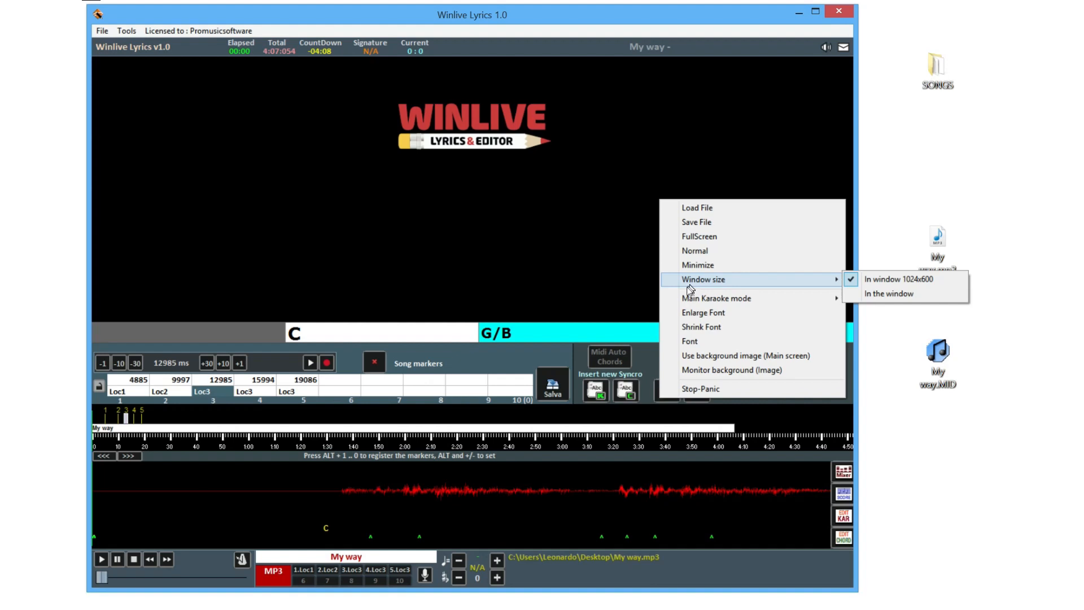
mouse_move(685, 304)
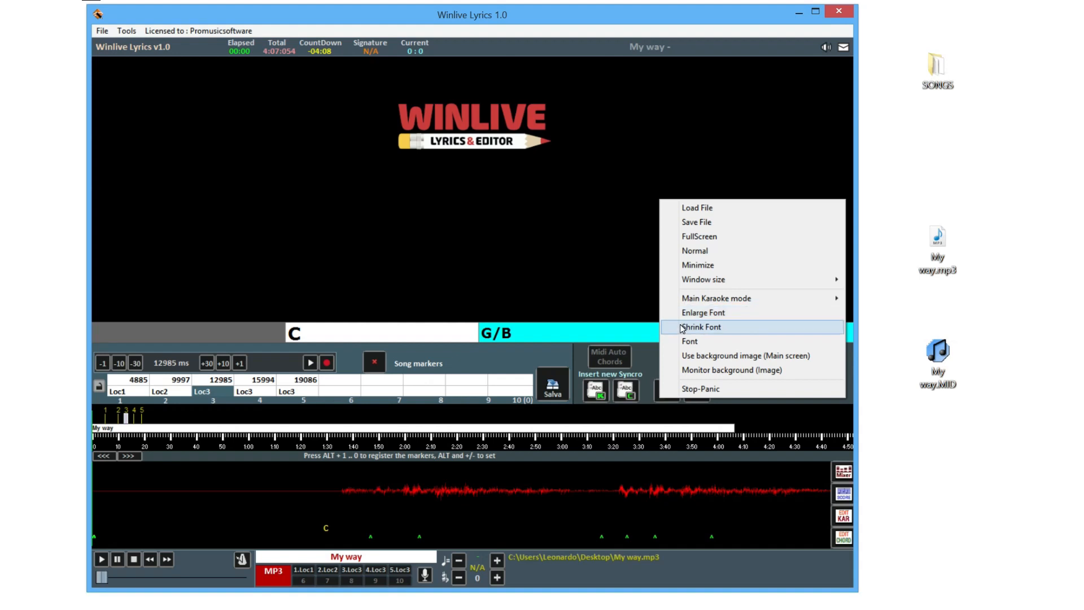
left_click(676, 356)
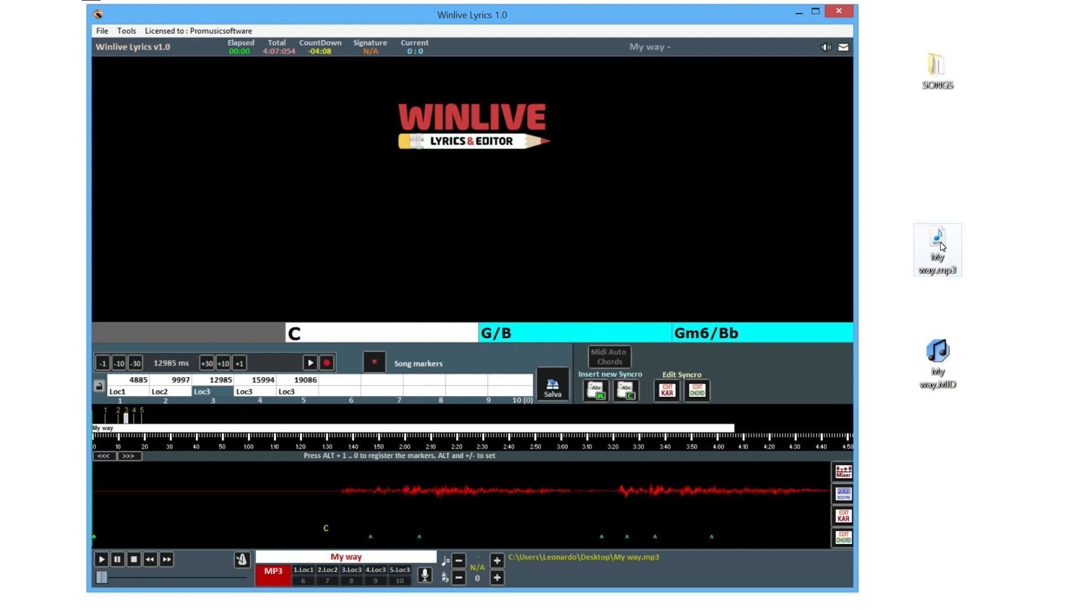
Drop My way.mp3 from the desktop onto the player to load and play it
left_click_drag(942, 247, 605, 192)
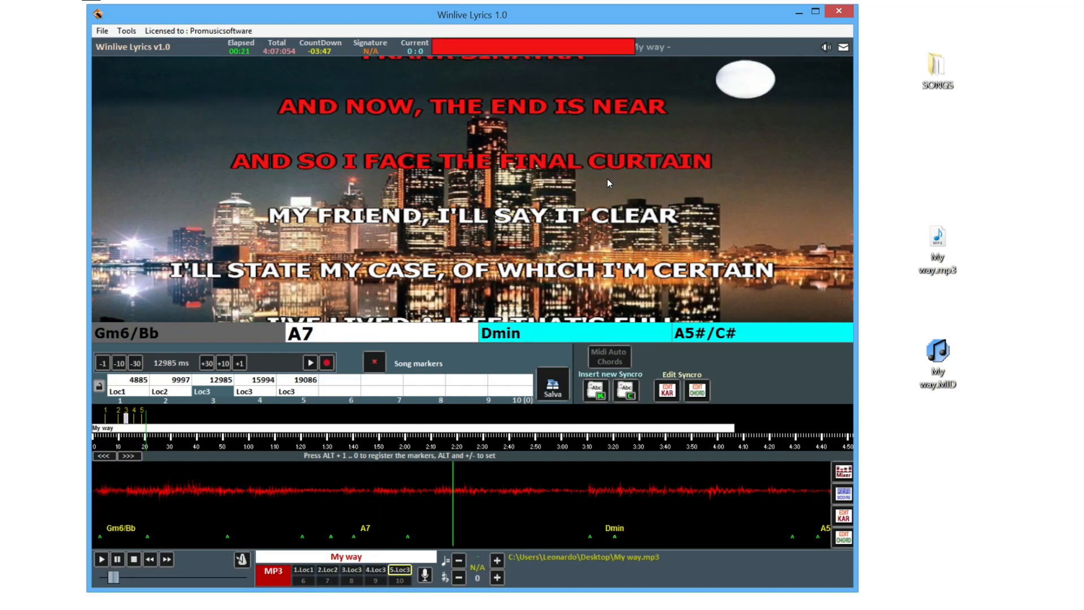
right_click(608, 182)
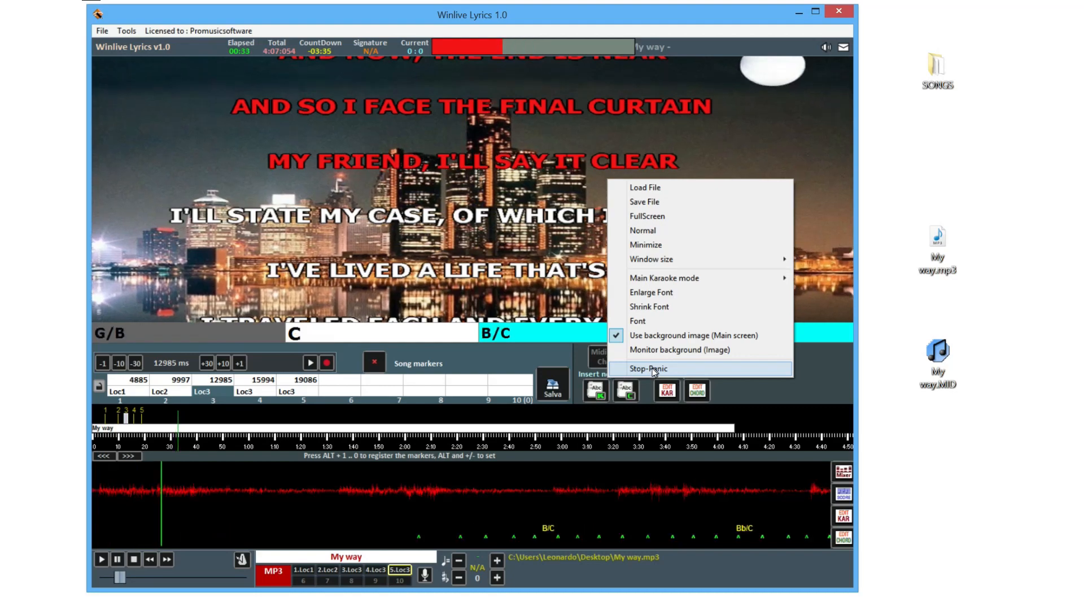
left_click(567, 291)
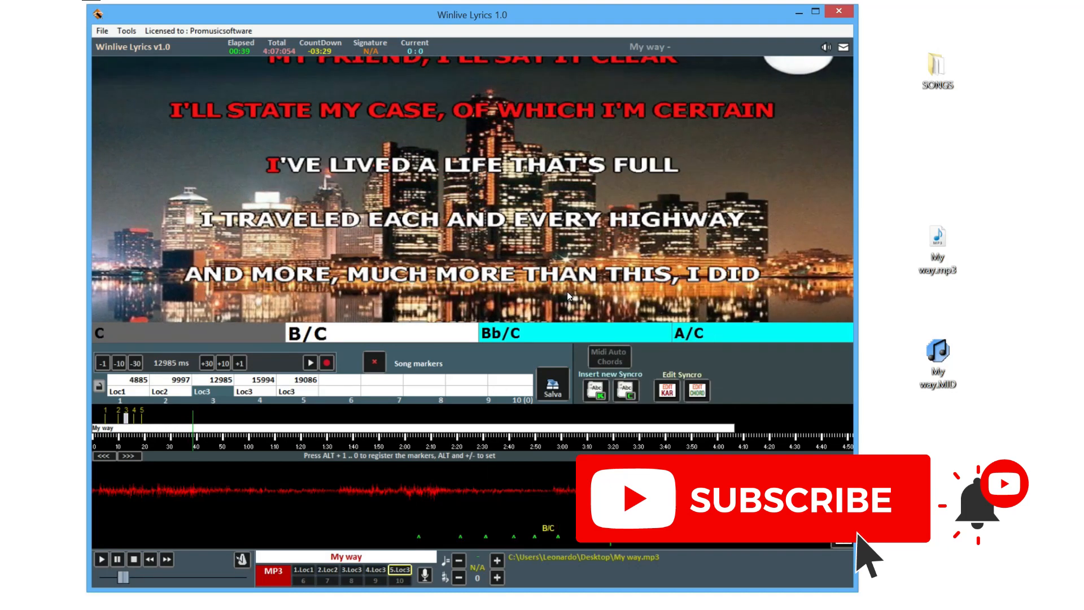